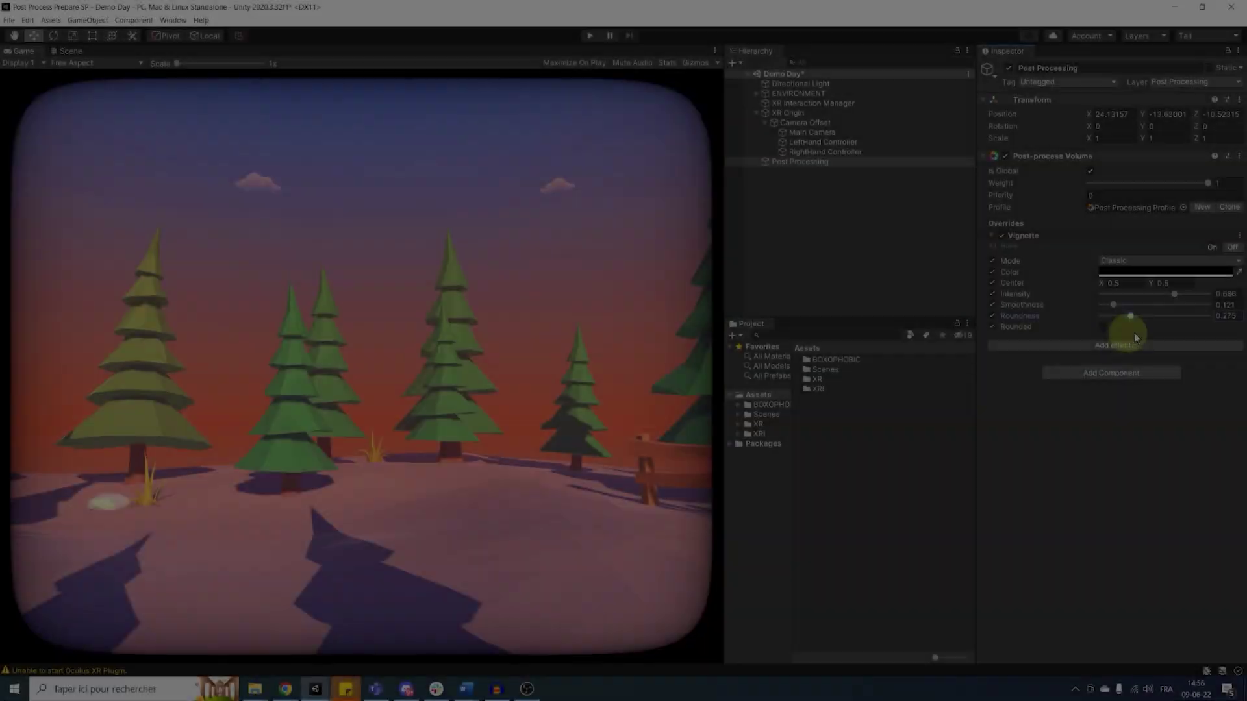
Step: Drag the post-process Vignette's Roundness slider to compare shapes, leaving Roundness at 1
left_click_drag(1196, 315, 1054, 333)
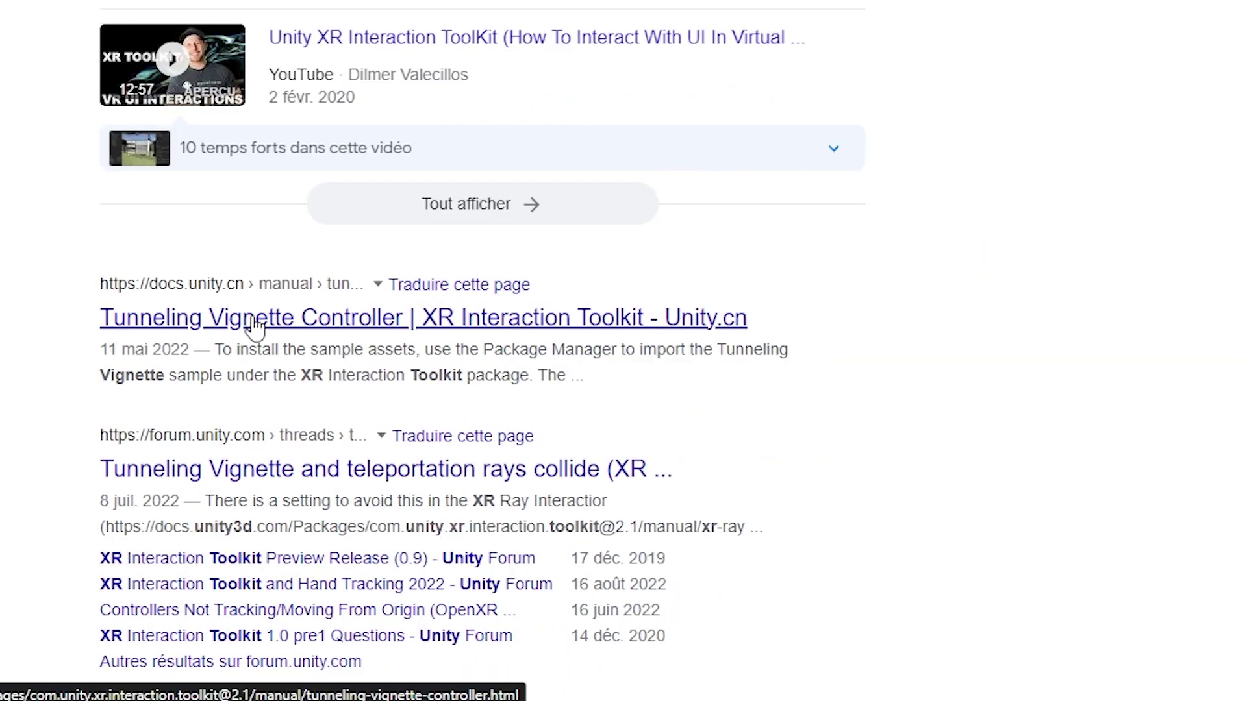
Step: Open the Tunneling Vignette Controller manual page and scroll down through its Property table
left_click(252, 322)
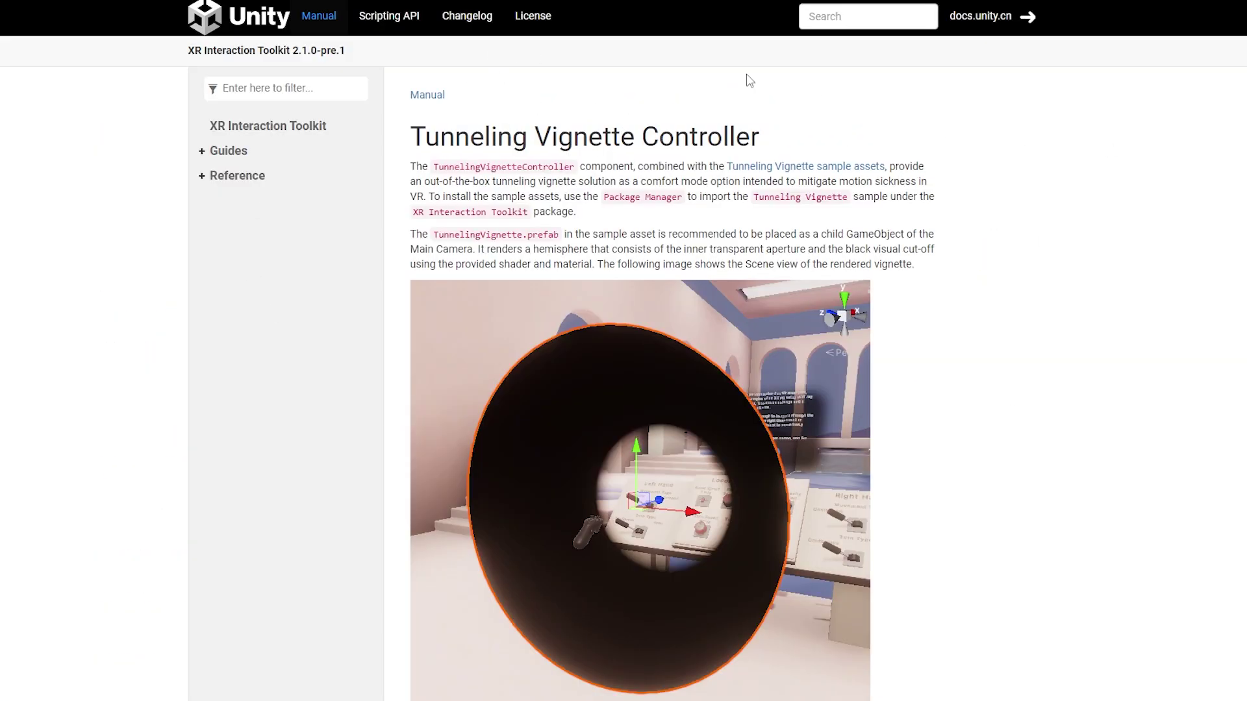
scroll(1218, 152, "down", 15)
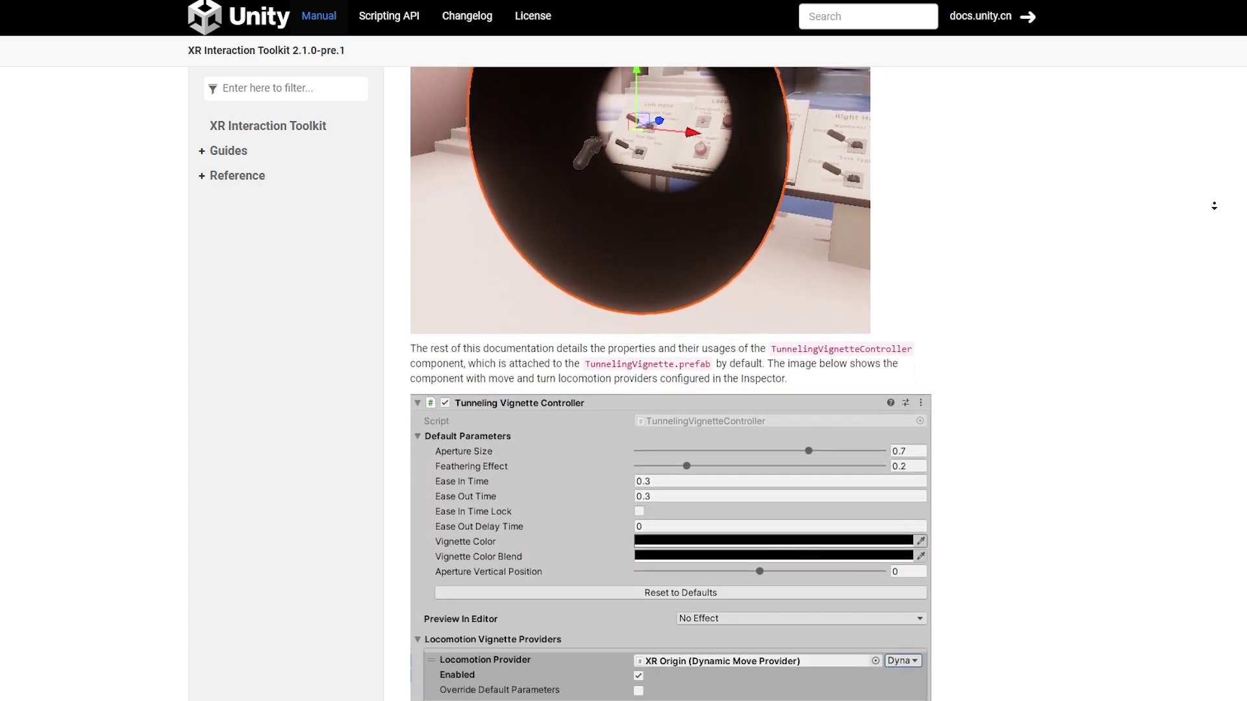
scroll(1213, 206, "down", 6)
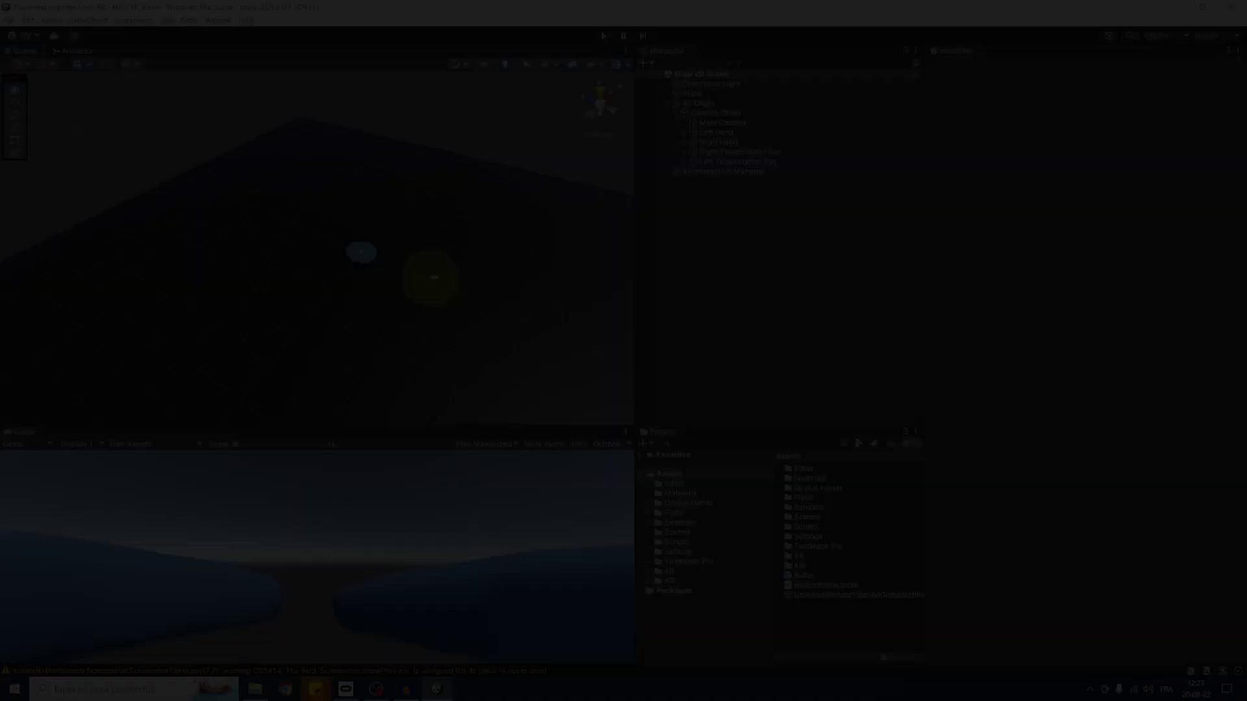
Step: Select XR Origin with its children collapsed, orbiting the Scene view to show its move, turn and teleport providers
mouse_move(317, 247)
right_mouse_down()
mouse_move(299, 242)
mouse_move(311, 245)
right_mouse_up()
right_click_drag(393, 229, 426, 260)
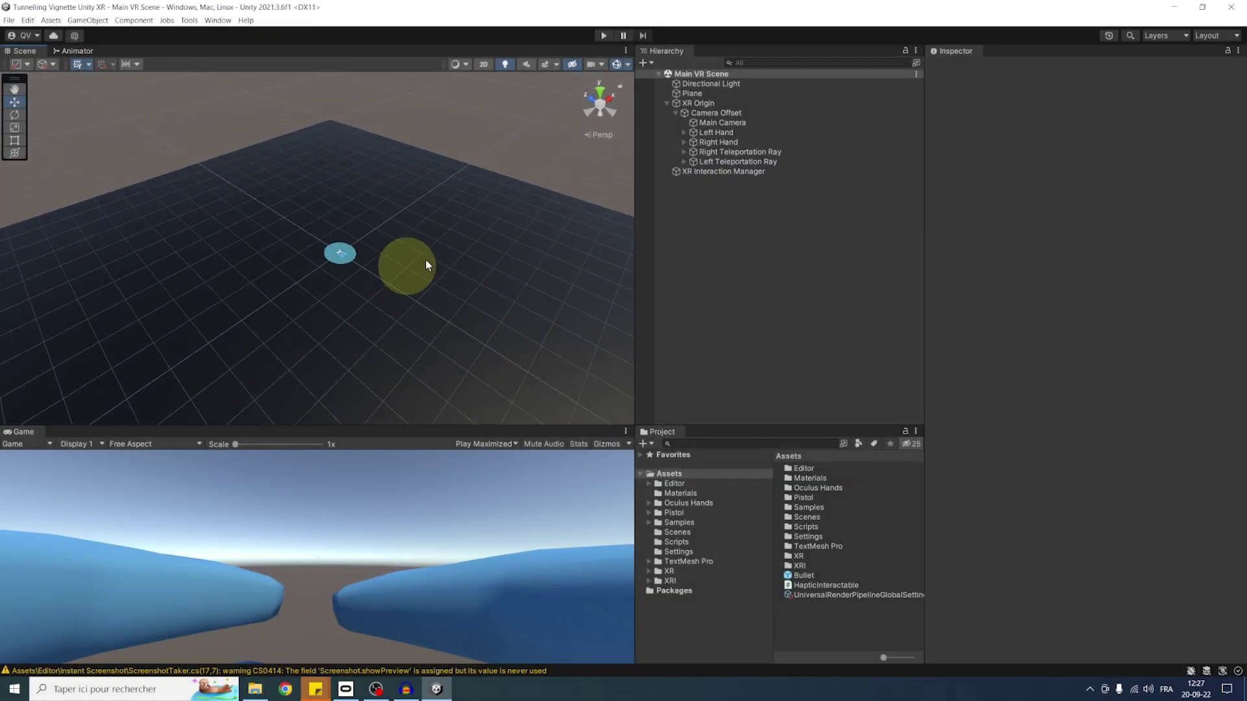
left_click(683, 104)
left_click(665, 104)
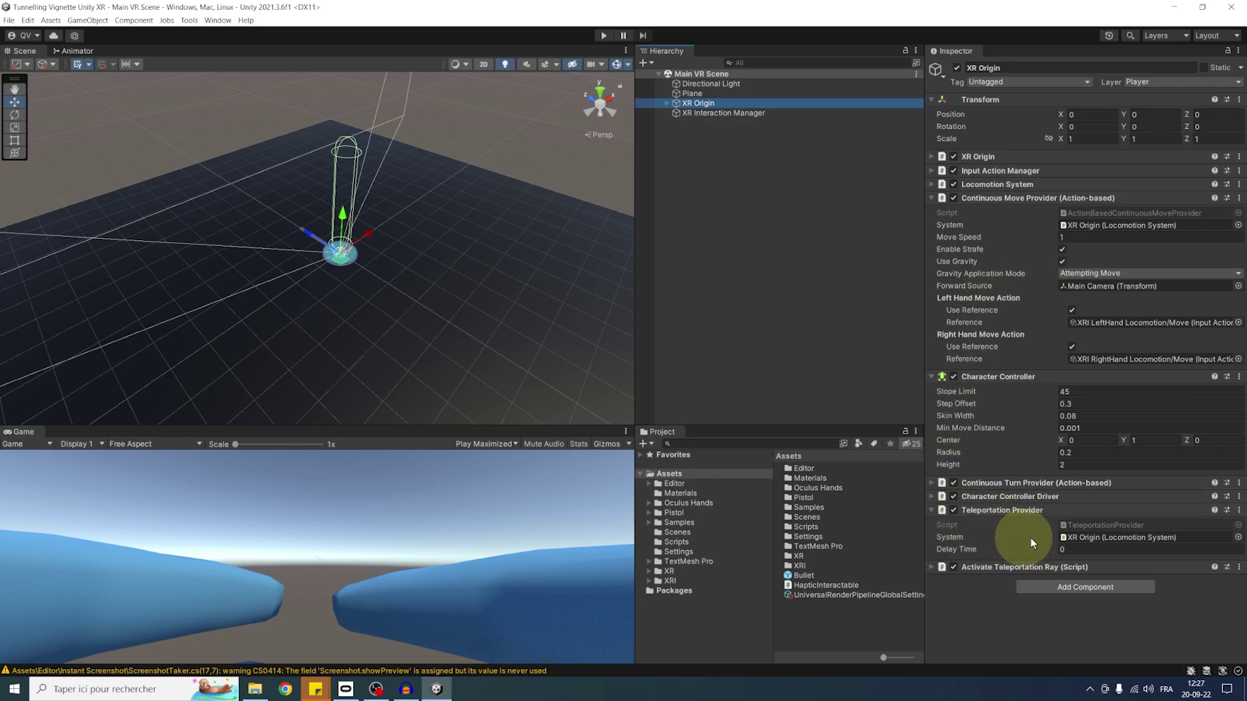
mouse_move(462, 324)
left_mouse_down("alt")
mouse_move(437, 315)
mouse_move(897, 301)
mouse_move(684, 313)
mouse_move(326, 295)
mouse_move(411, 260)
mouse_move(429, 337)
mouse_move(490, 340)
mouse_move(422, 337)
mouse_move(460, 331)
left_mouse_up("alt")
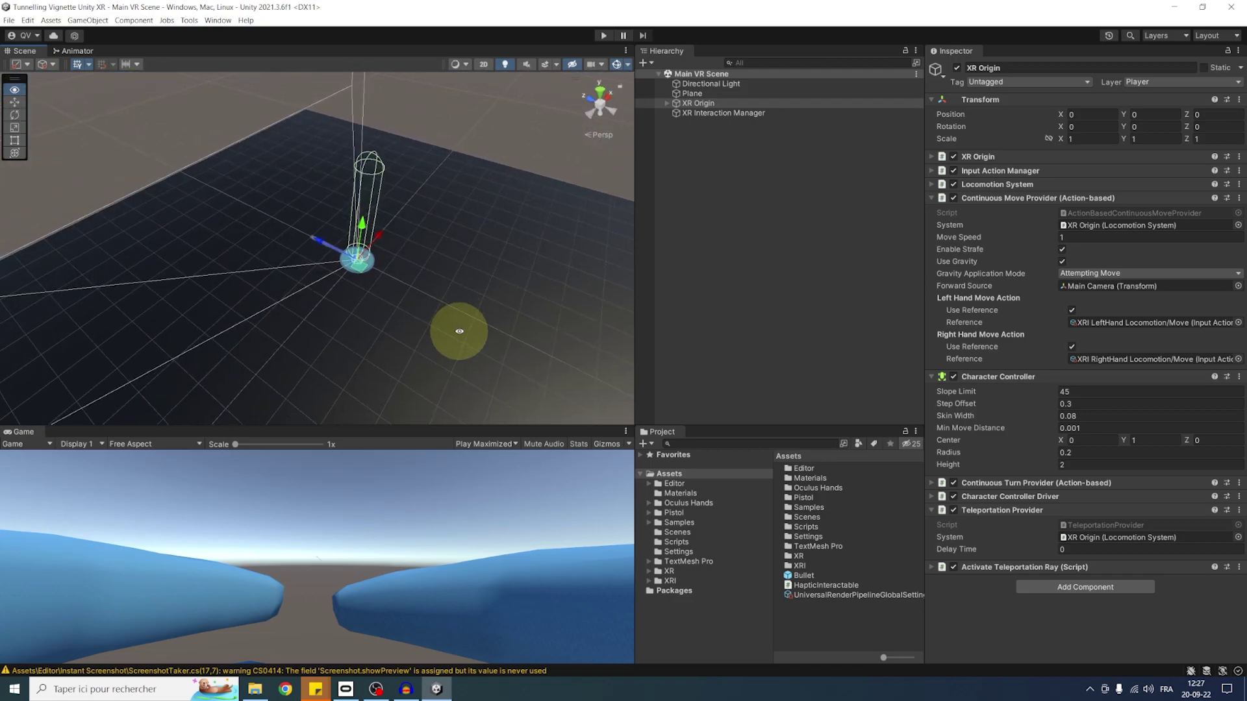
left_click_drag(330, 340, 390, 312, "alt")
middle_click_drag(390, 312, 453, 299)
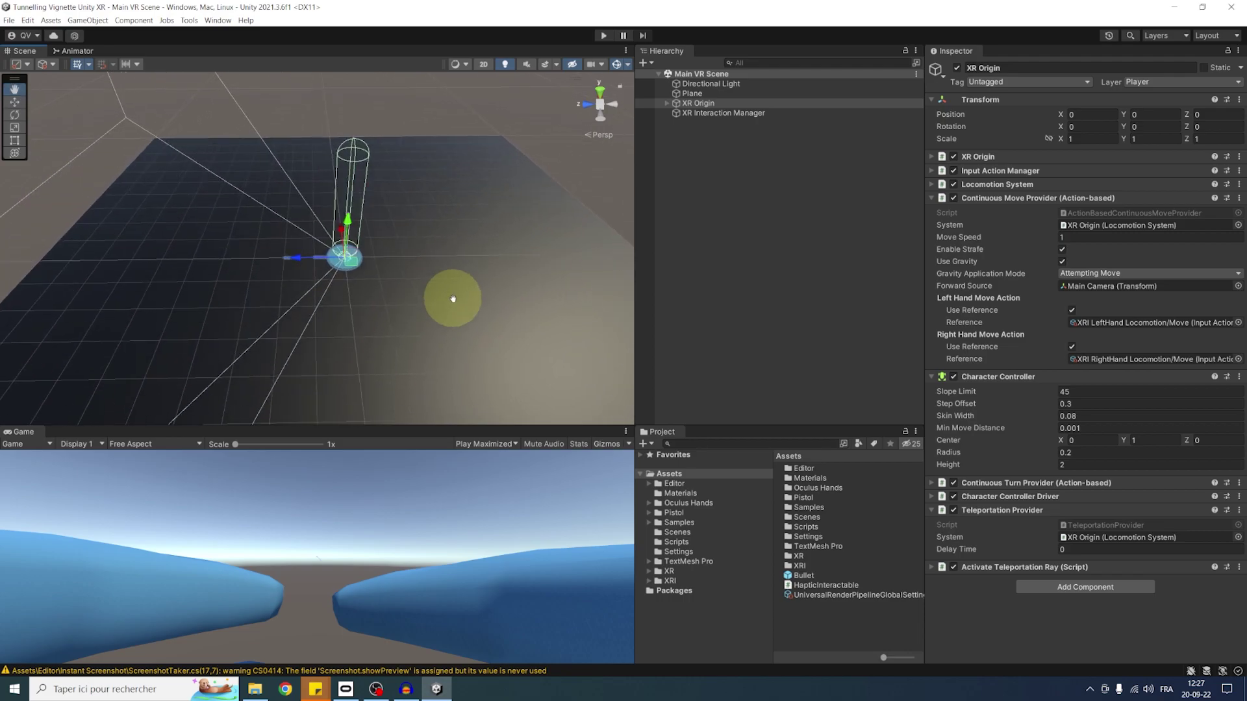
Step: In Package Manager, list In Project packages and import XR Interaction Toolkit's Tunneling Vignette sample
left_click(217, 20)
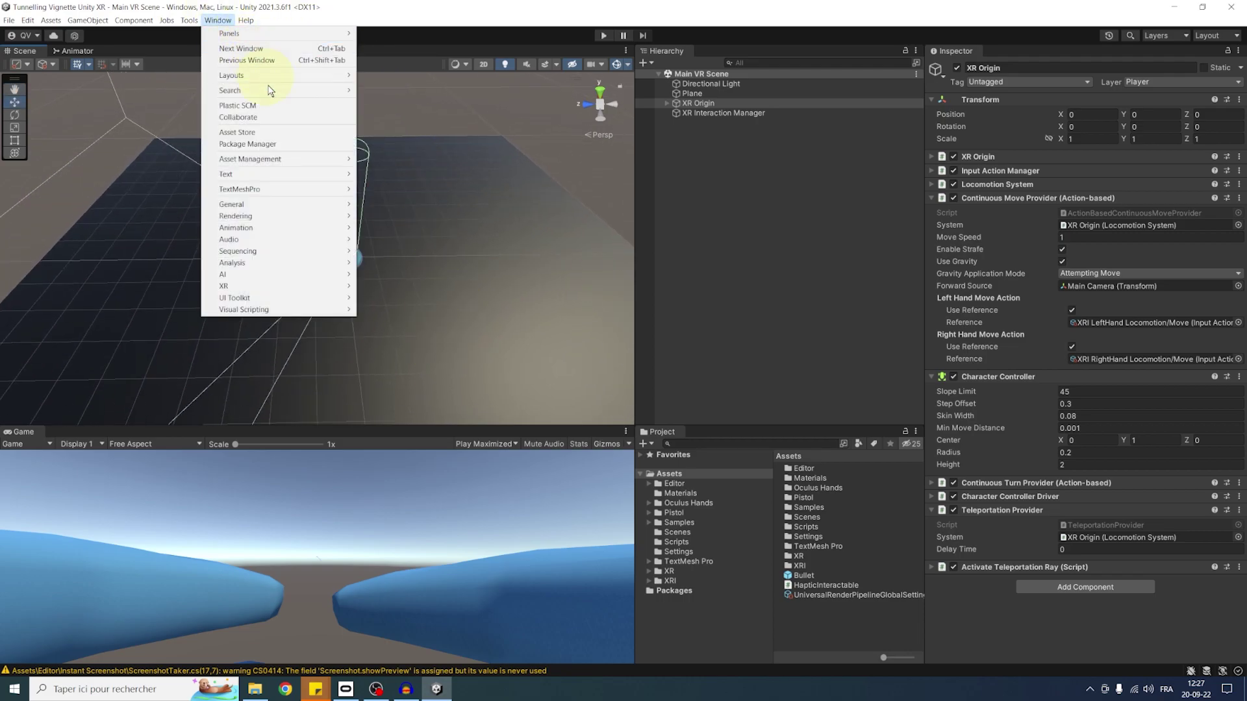
left_click(277, 146)
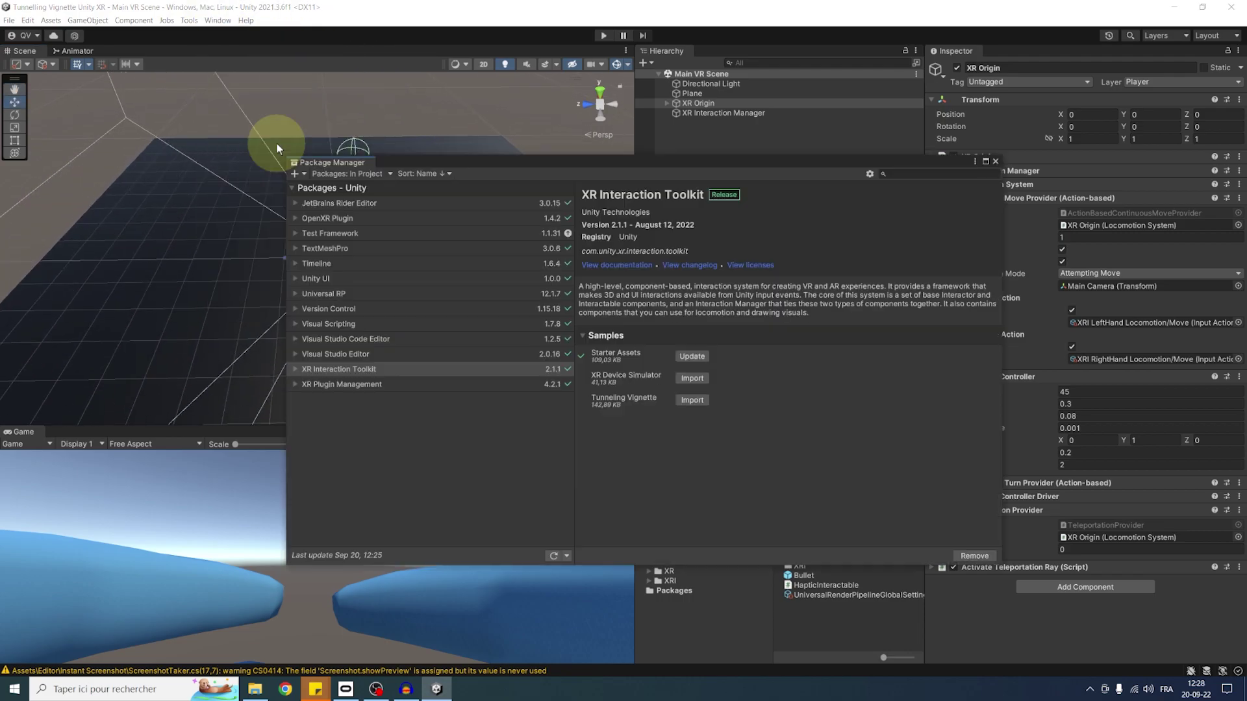
left_click(356, 173)
left_click(353, 201)
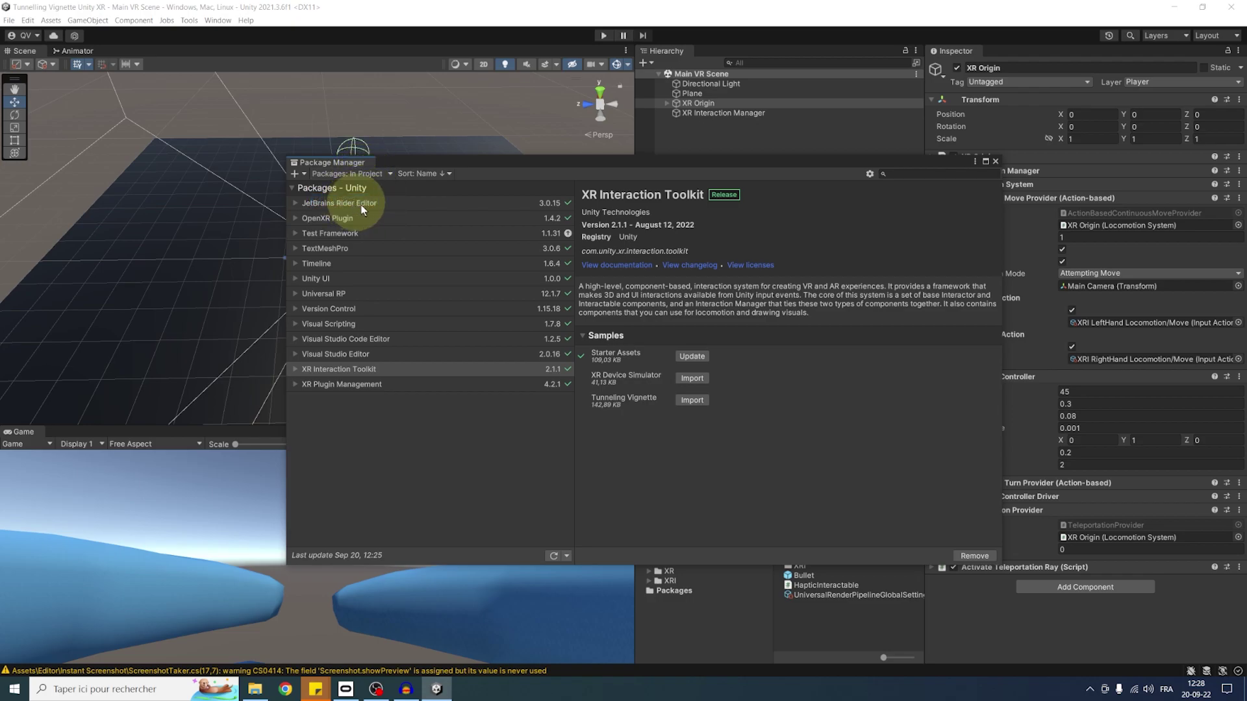
left_click(343, 368)
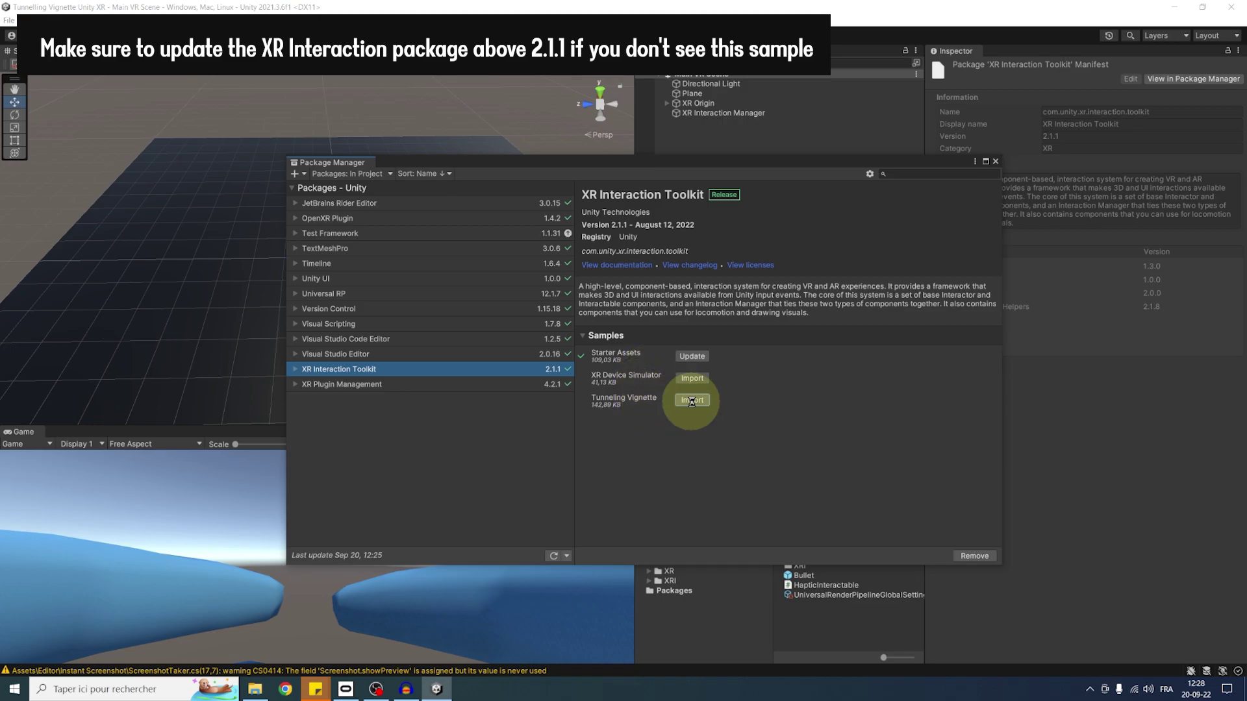
left_click(691, 401)
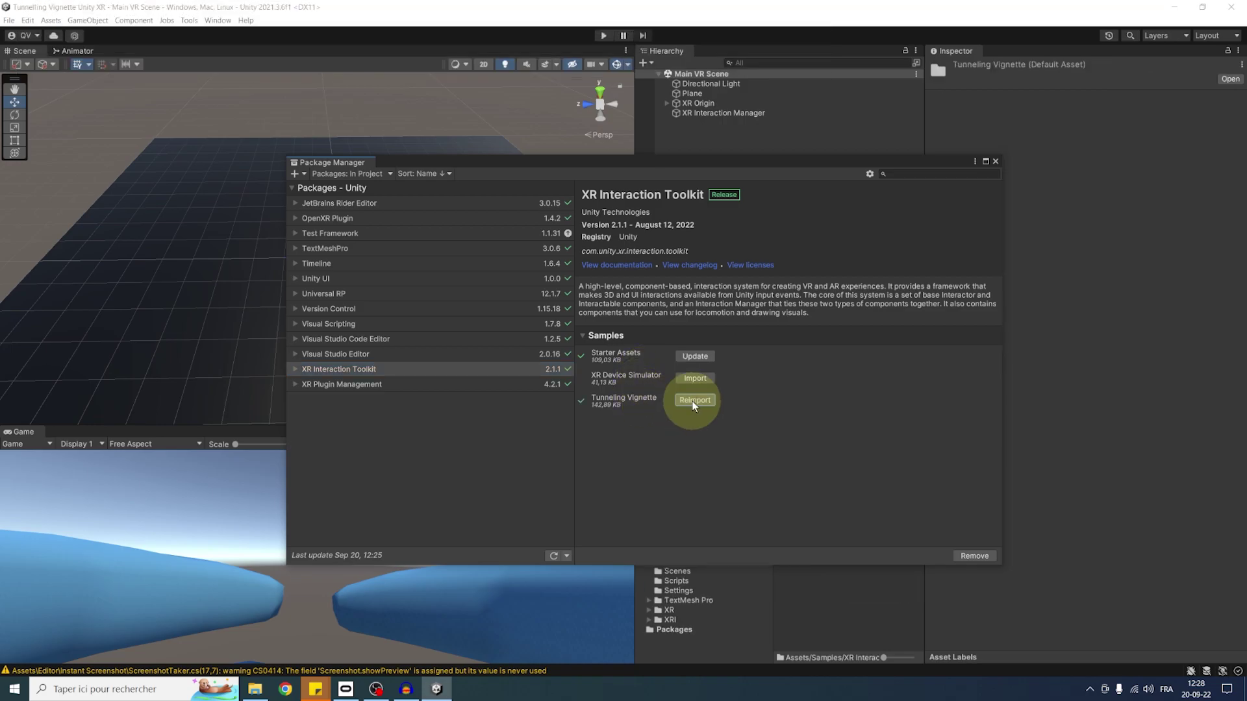
Step: Inspect the sample's hemisphere model, material and shader, then open TunnelingVignetteSG in Shader Graph
left_click(996, 162)
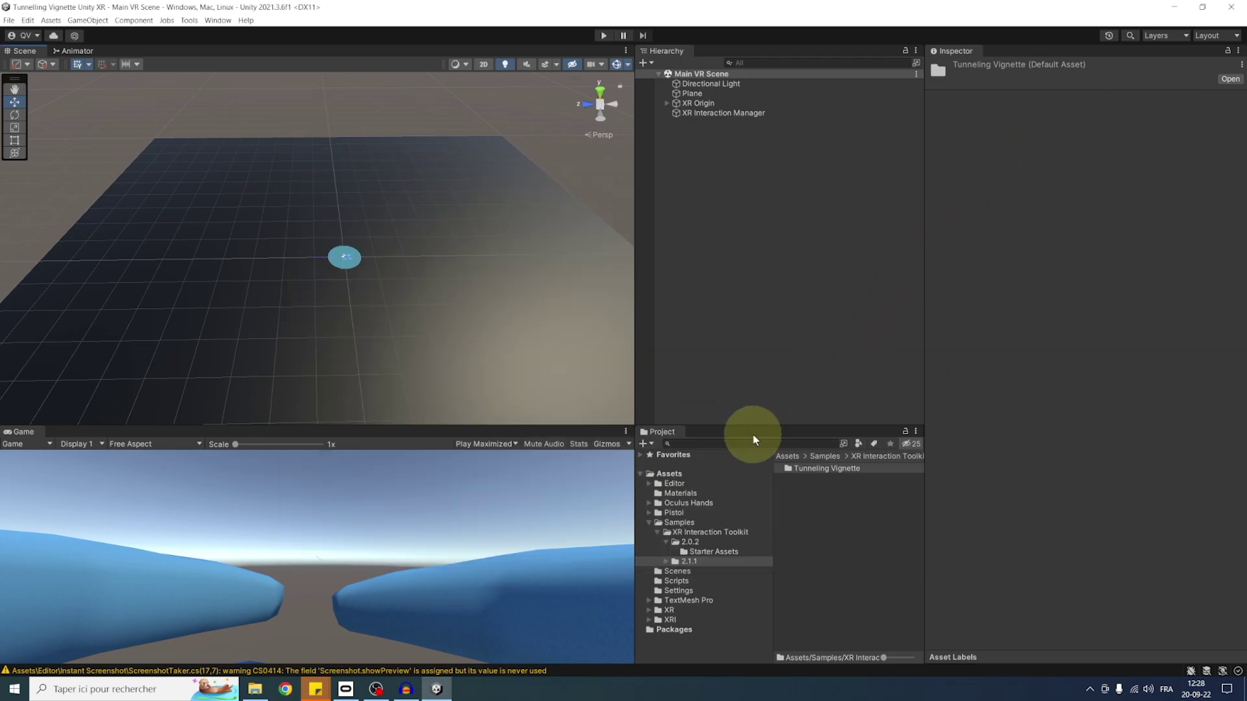
left_click_drag(748, 426, 766, 287)
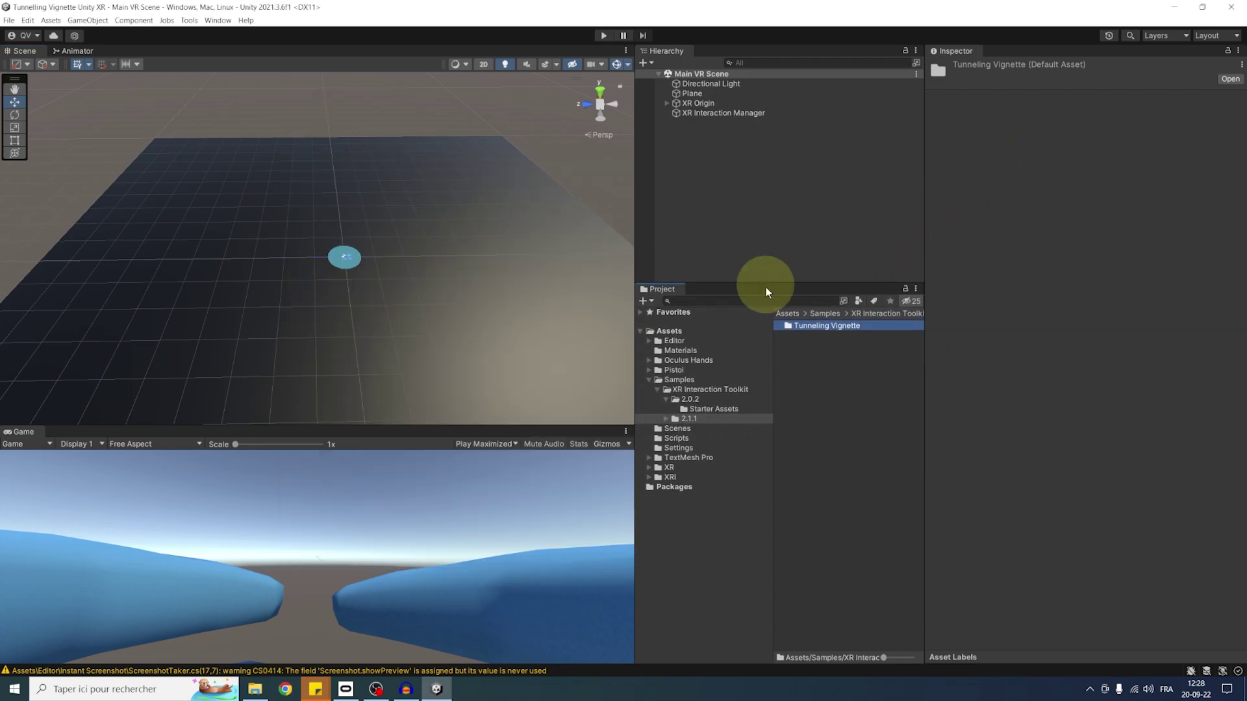
double_click(822, 327)
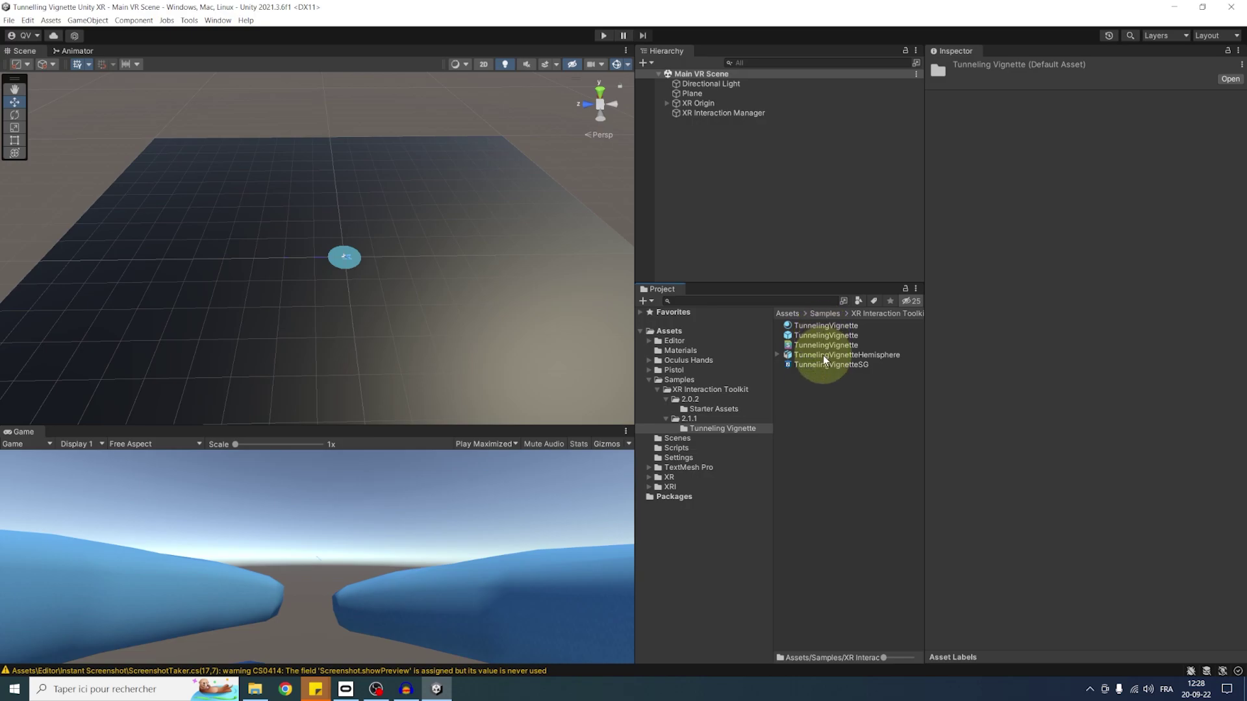
left_click(824, 356)
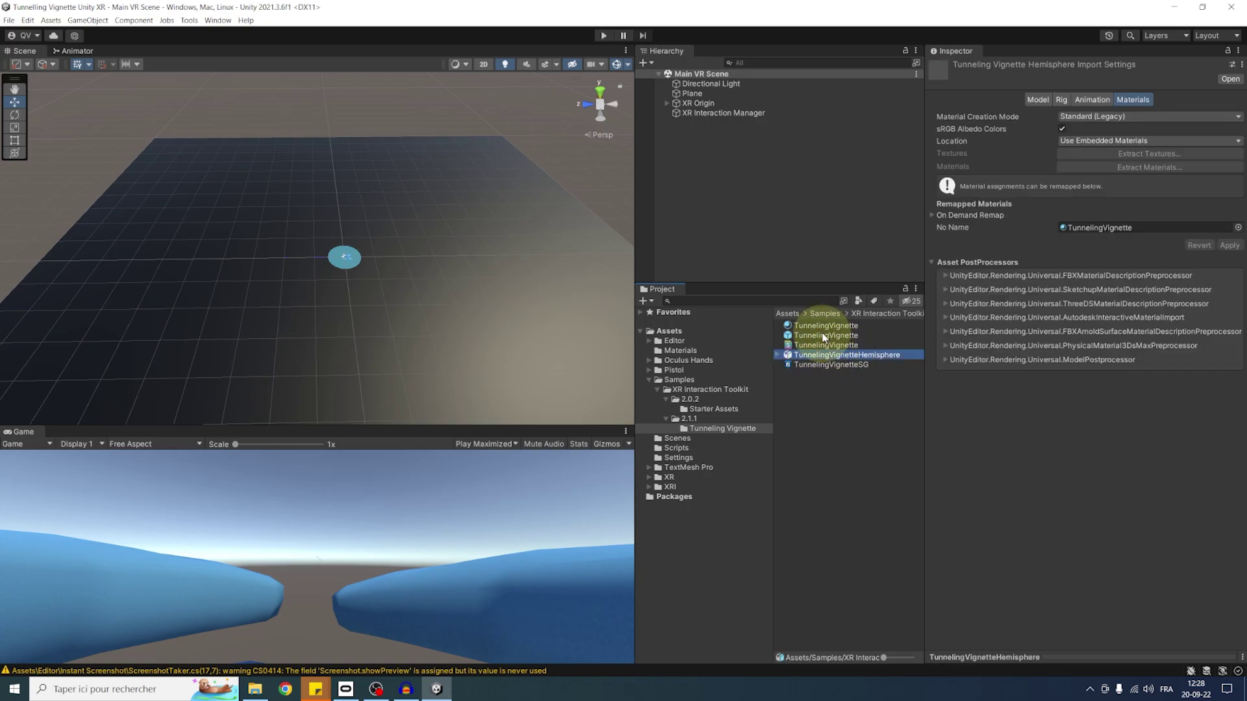
left_click(820, 326)
left_click(829, 364)
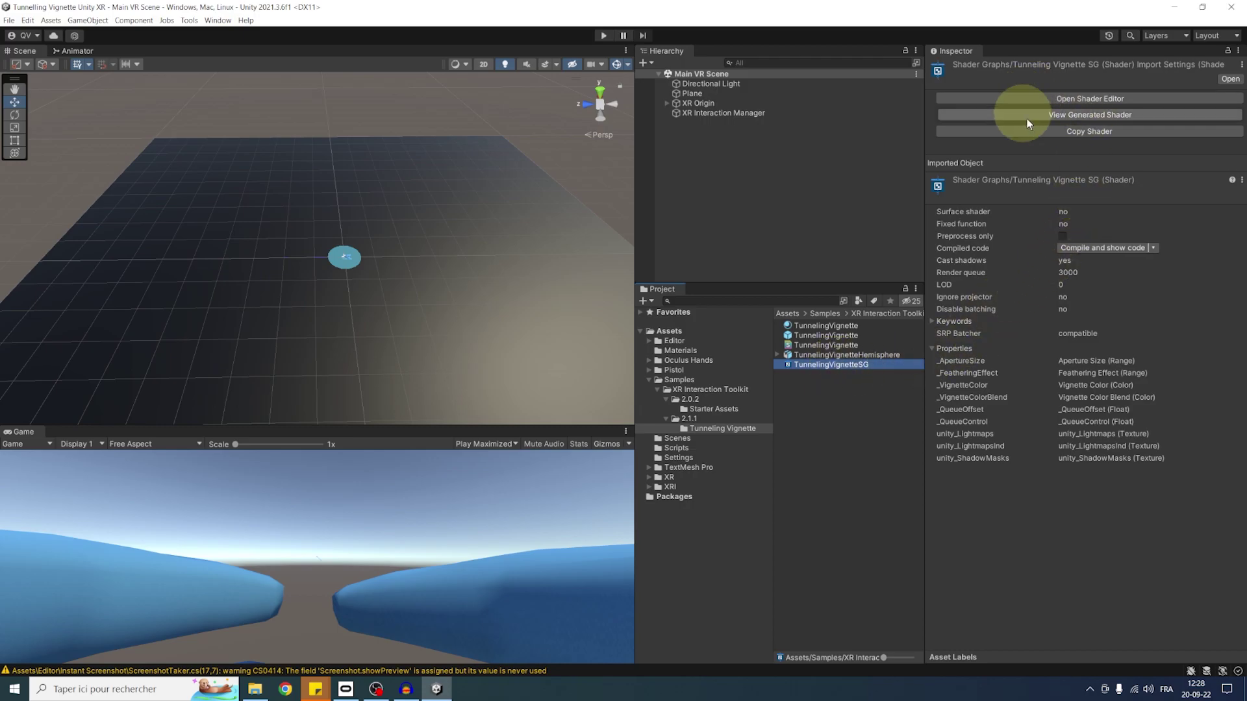
left_click(1096, 99)
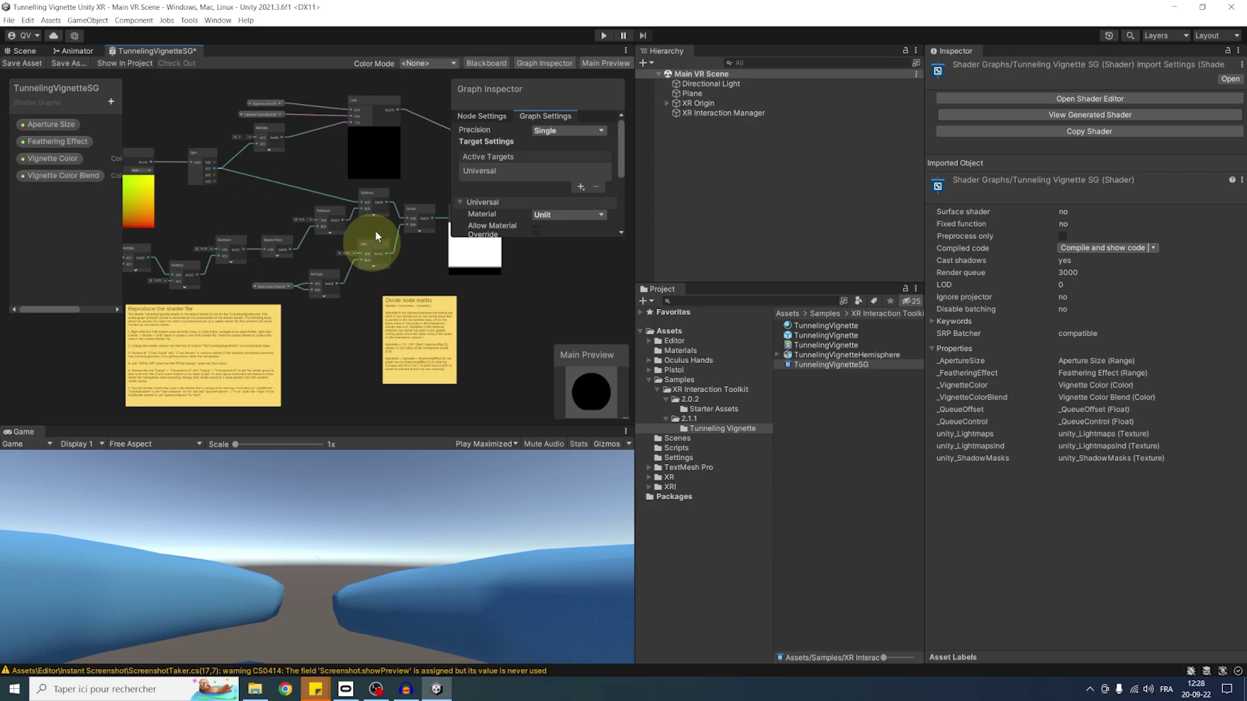
Step: Parent the TunnelingVignette prefab under Main Camera, frame it, and expand its Default Parameters
left_click(25, 51)
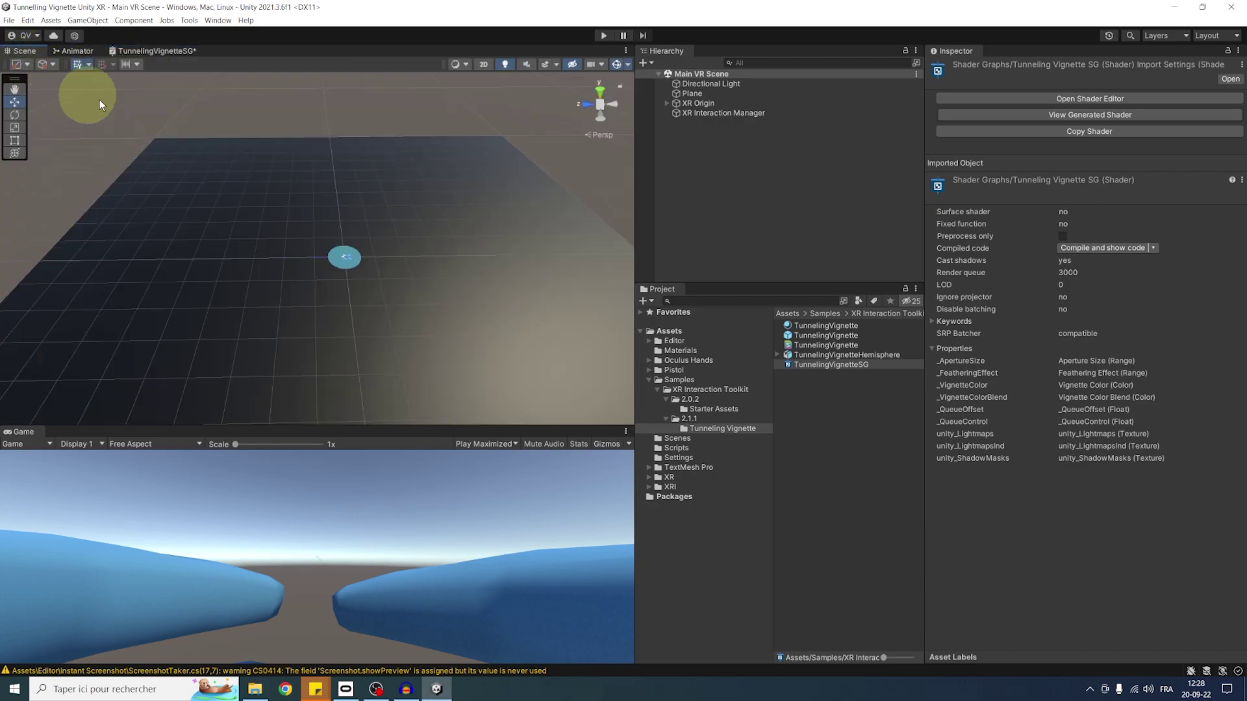
left_click(809, 335)
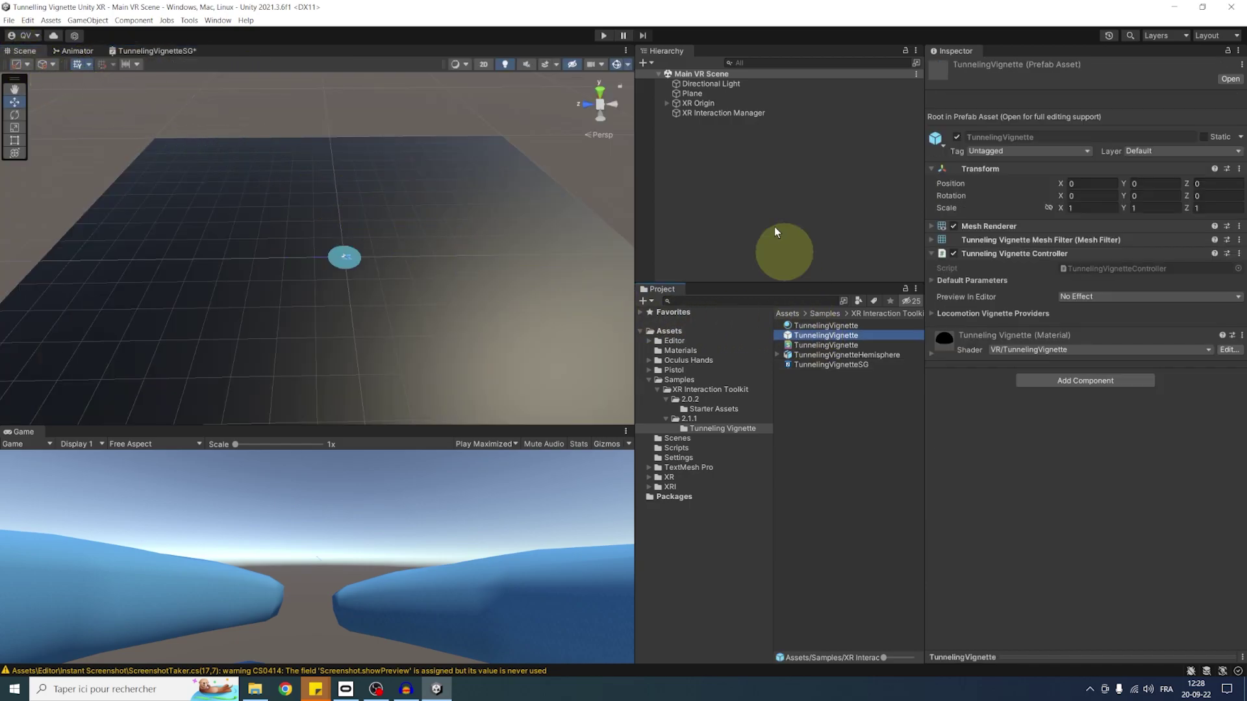
left_click(665, 104)
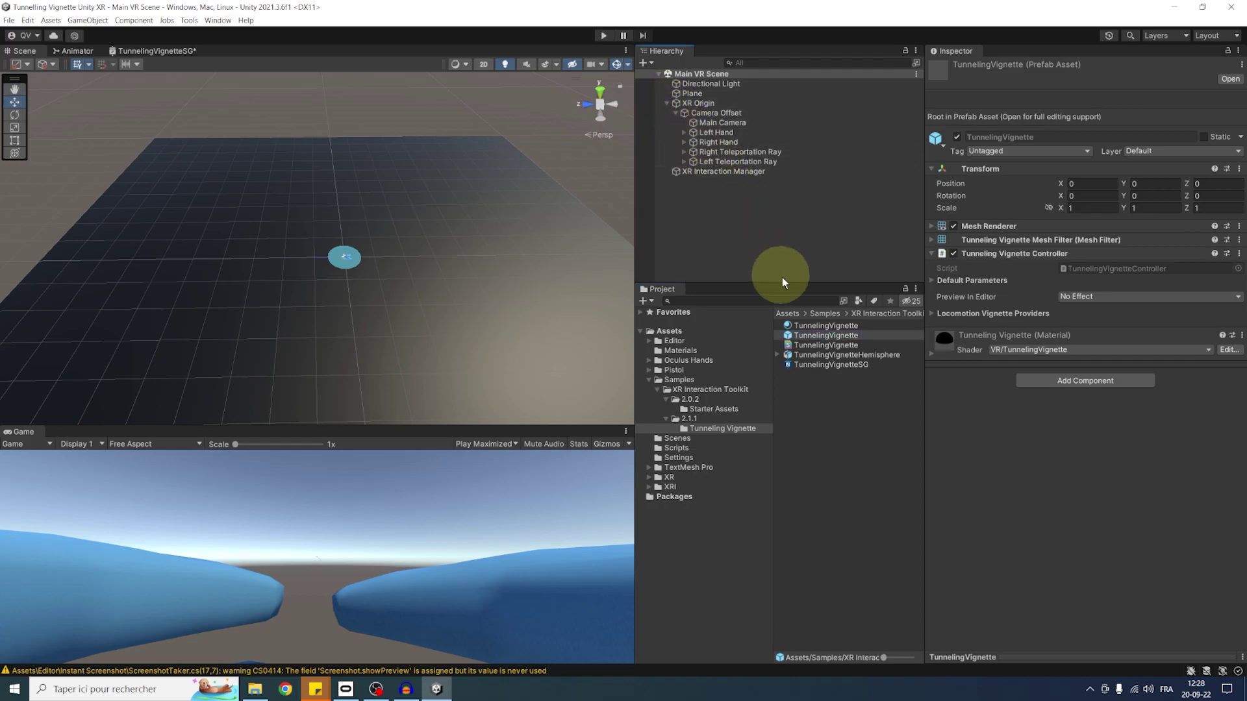
left_click_drag(757, 188, 711, 122)
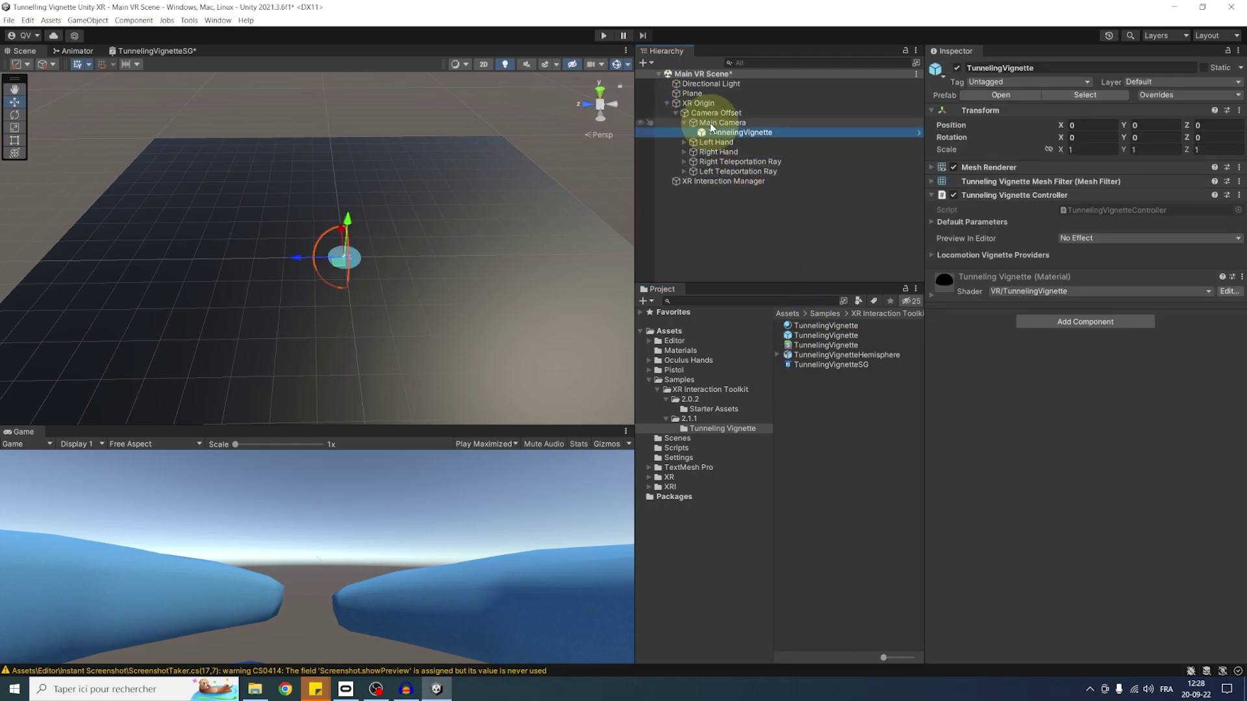
key("f")
left_click_drag(464, 326, 296, 264, "alt")
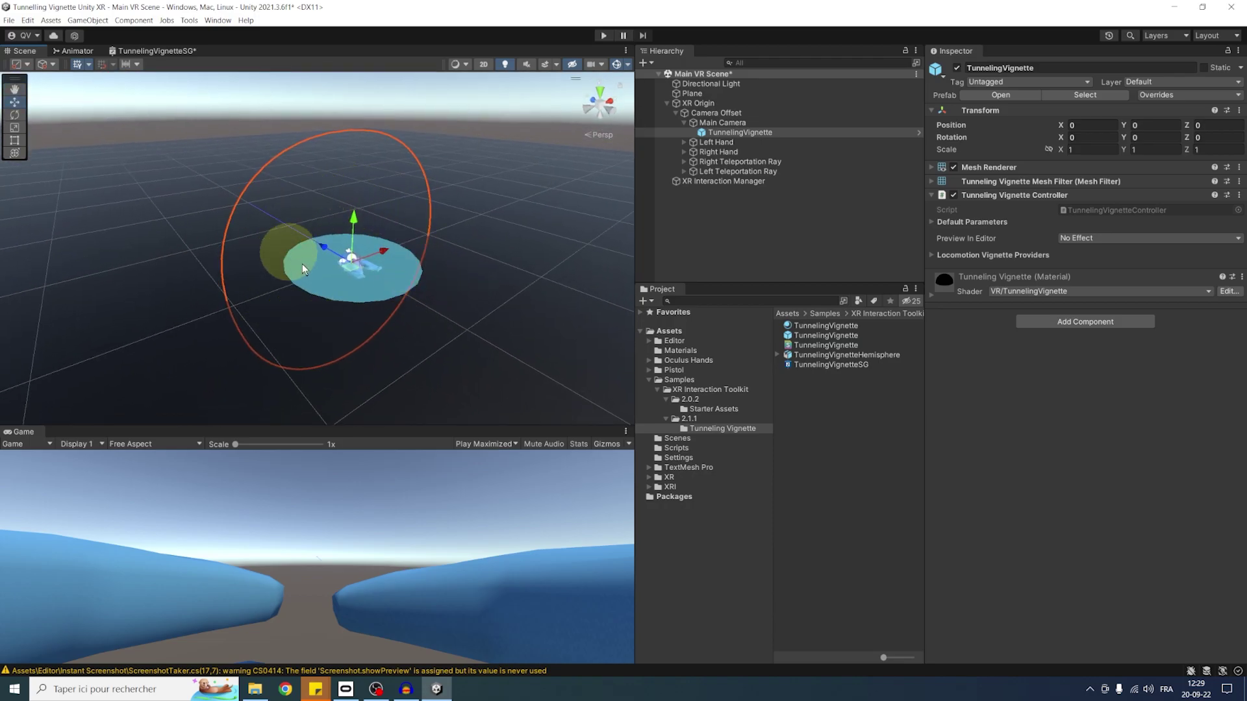
left_click(956, 221)
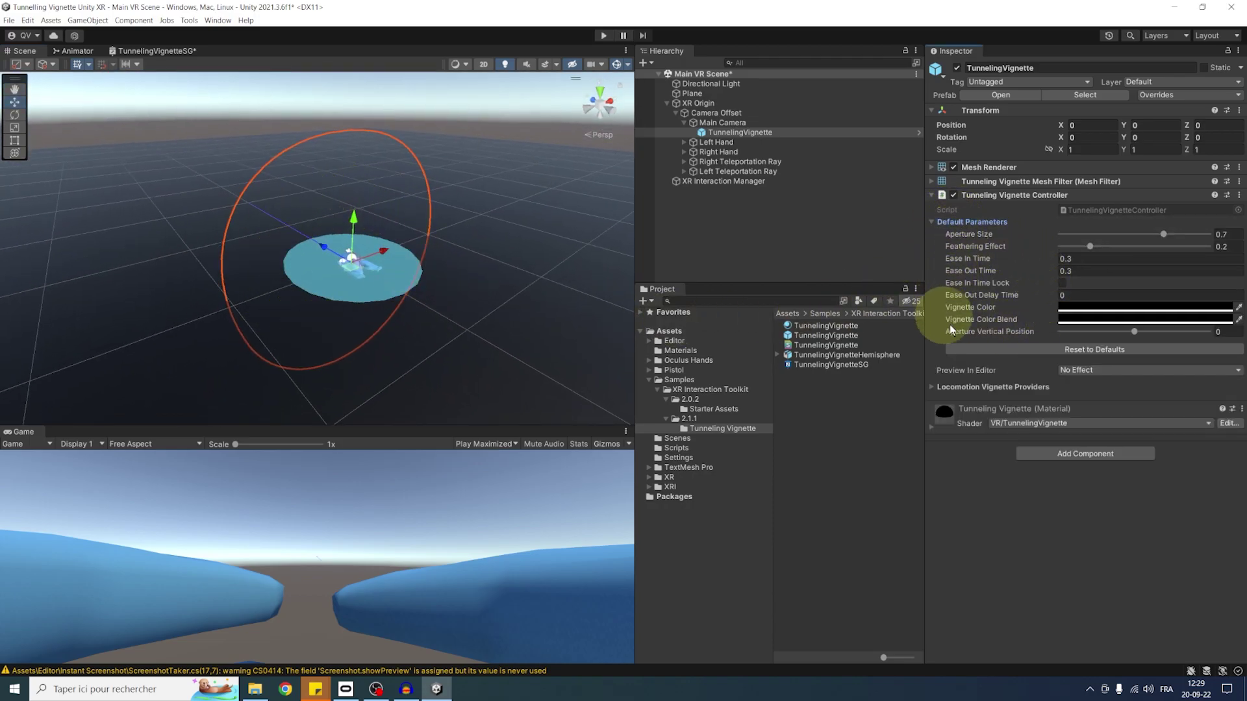
Step: Set Preview In Editor to Default Parameters, enlarge the Game view, and try different Aperture Size values
left_click(1089, 368)
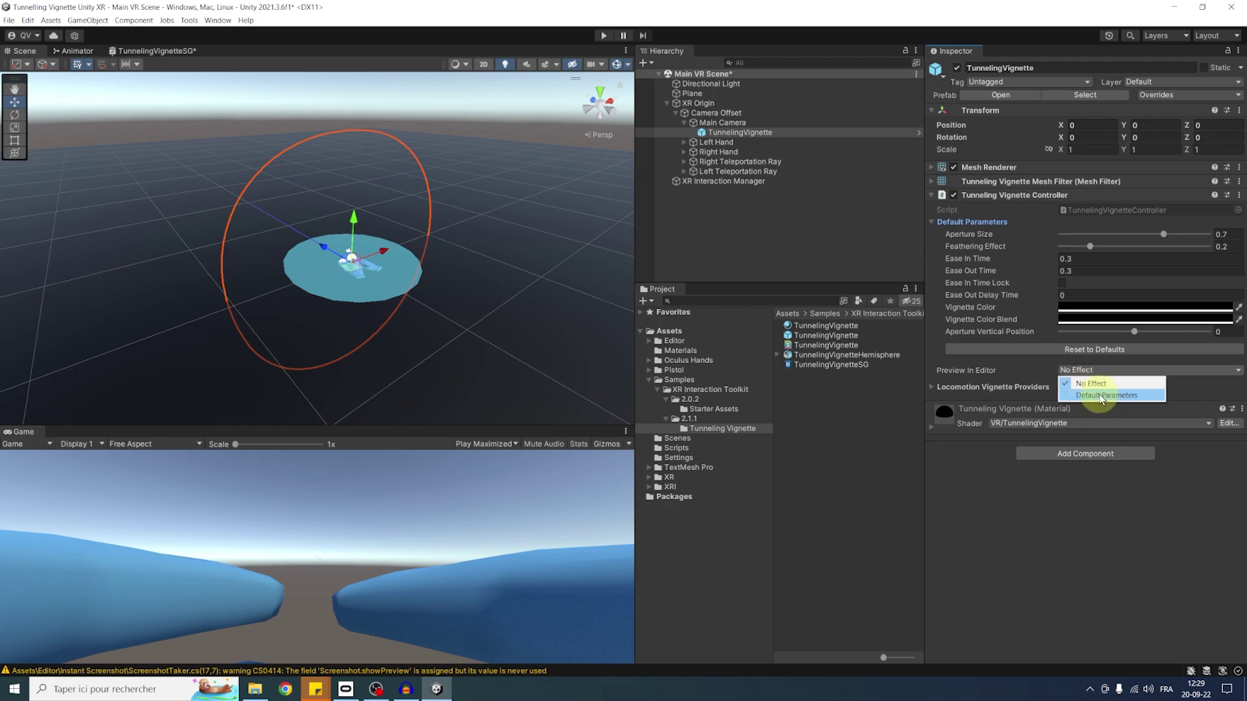
left_click(1102, 396)
left_click_drag(377, 425, 381, 369)
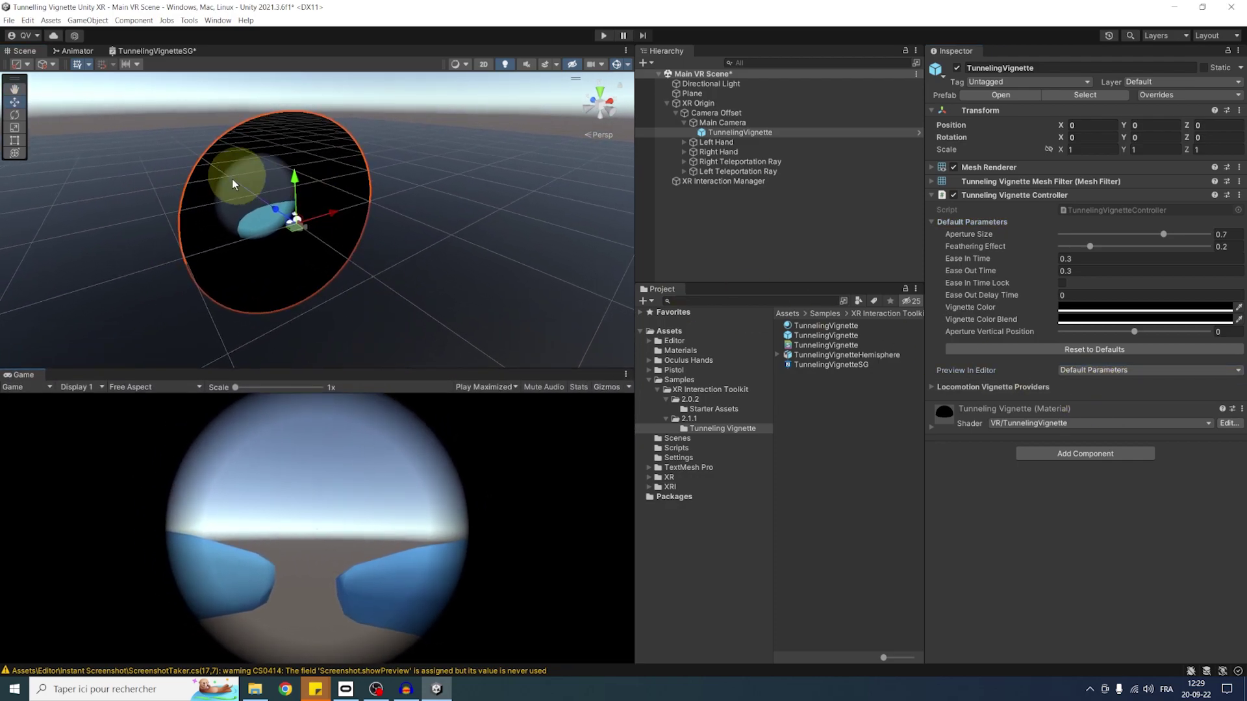
left_click_drag(292, 236, 441, 250, "alt")
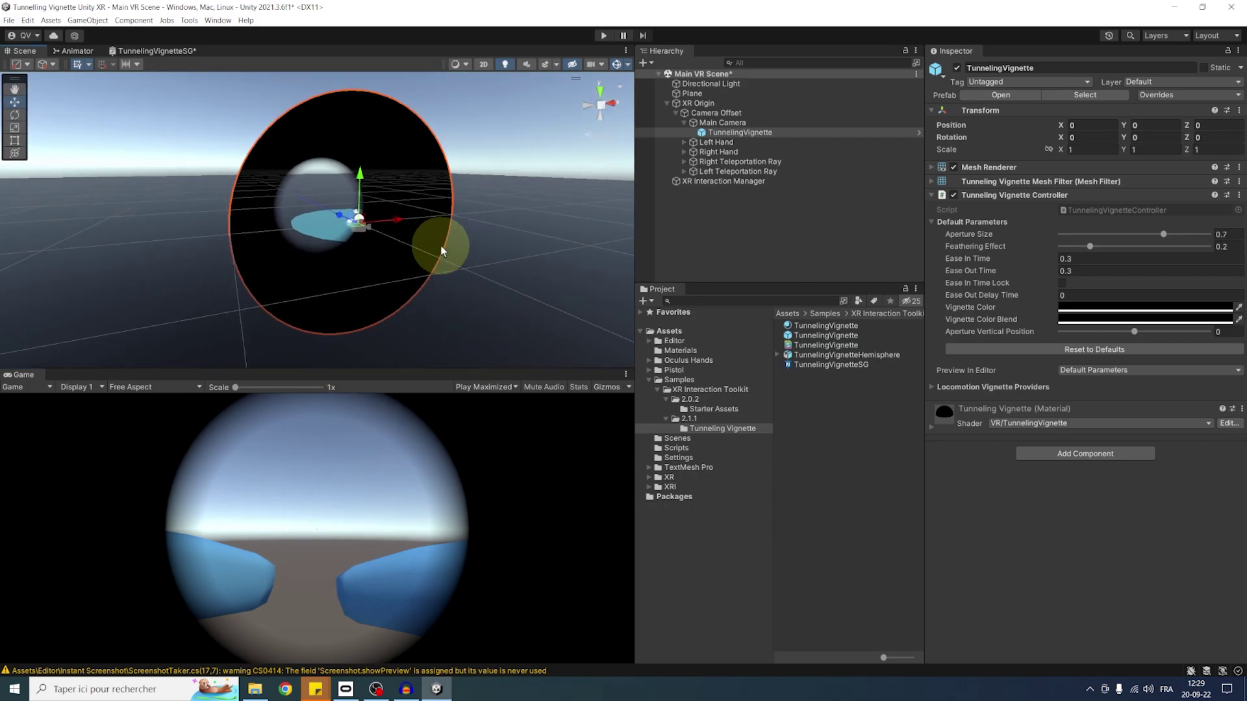
mouse_move(1162, 235)
left_mouse_down()
mouse_move(1104, 230)
mouse_move(1201, 236)
mouse_move(1140, 231)
mouse_move(1094, 236)
mouse_move(1170, 237)
mouse_move(1046, 250)
mouse_move(1152, 252)
left_mouse_up()
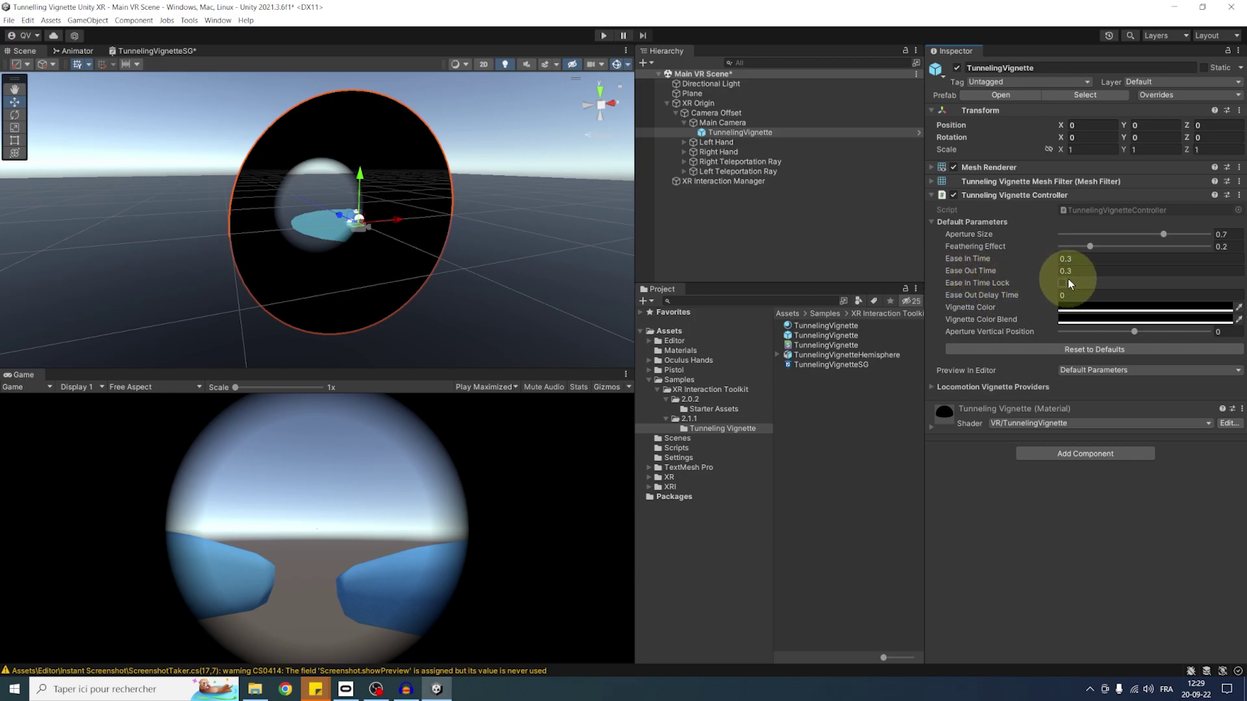
left_click(1072, 307)
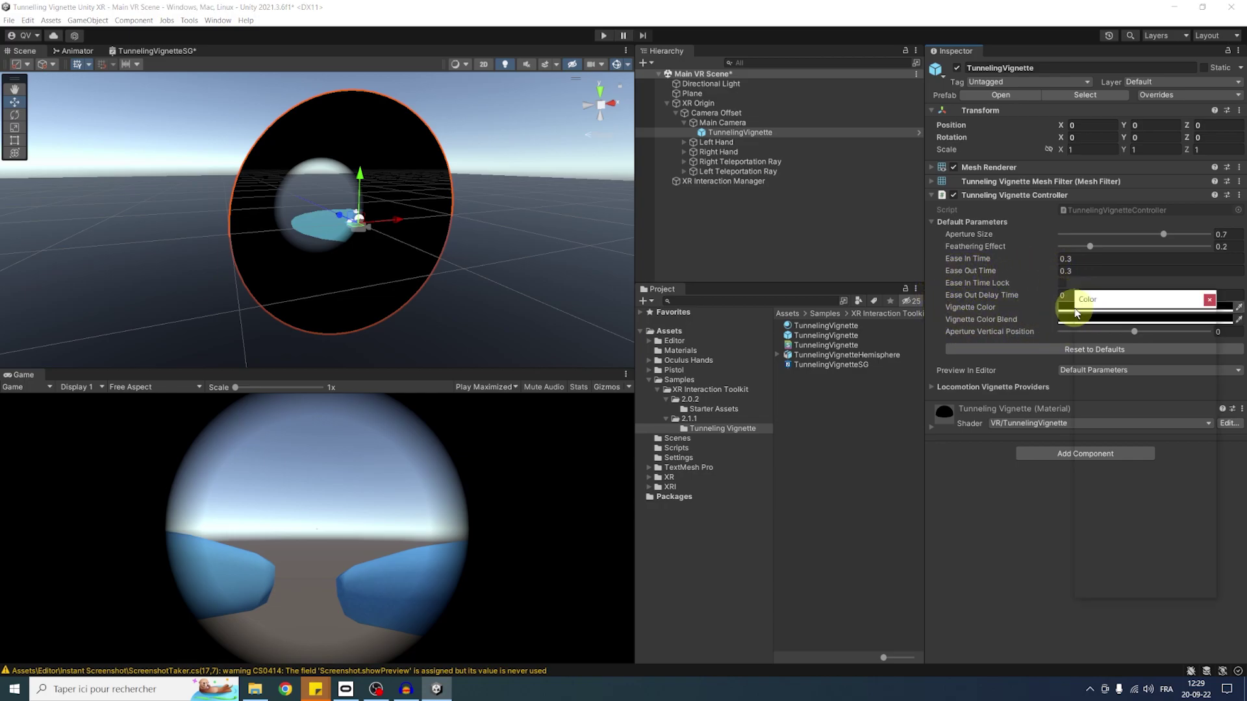
left_click_drag(1119, 376, 1202, 342)
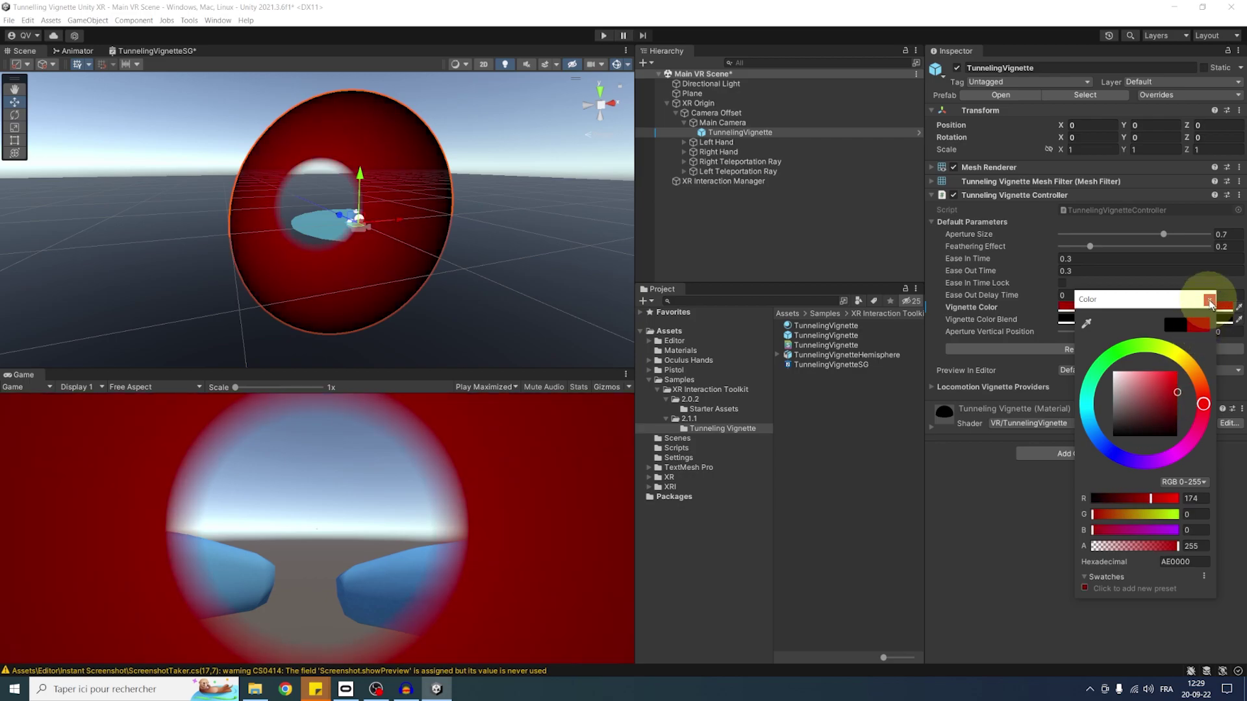
left_click(1210, 300)
left_click_drag(1120, 335, 1198, 349)
left_click(1198, 349)
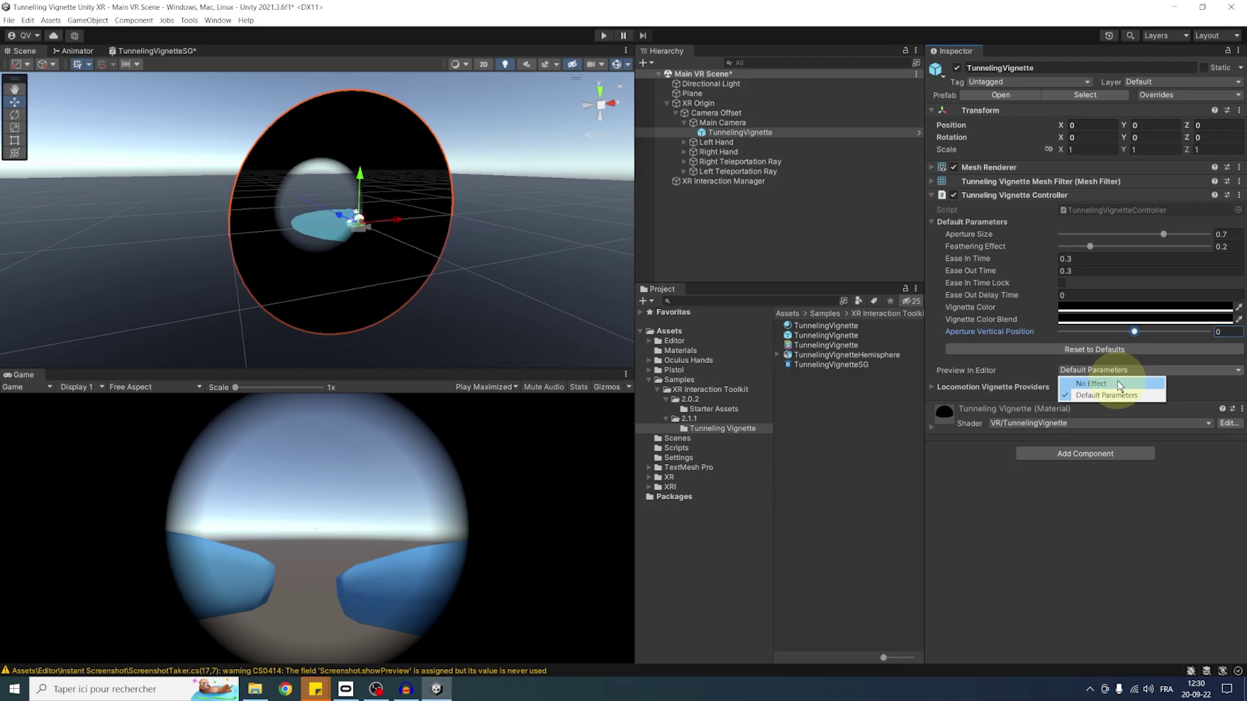
Step: Set Preview In Editor to No Effect and expand the empty Locomotion Vignette Providers list
left_click(1117, 384)
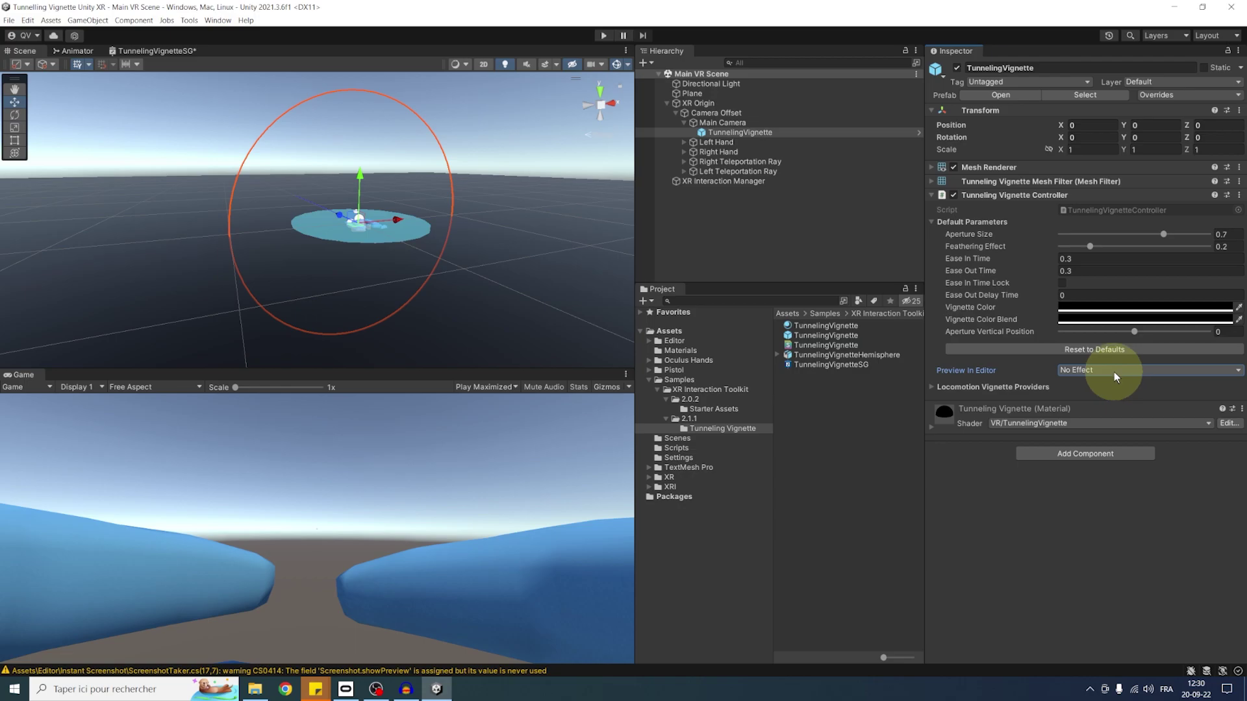
left_click(1038, 387)
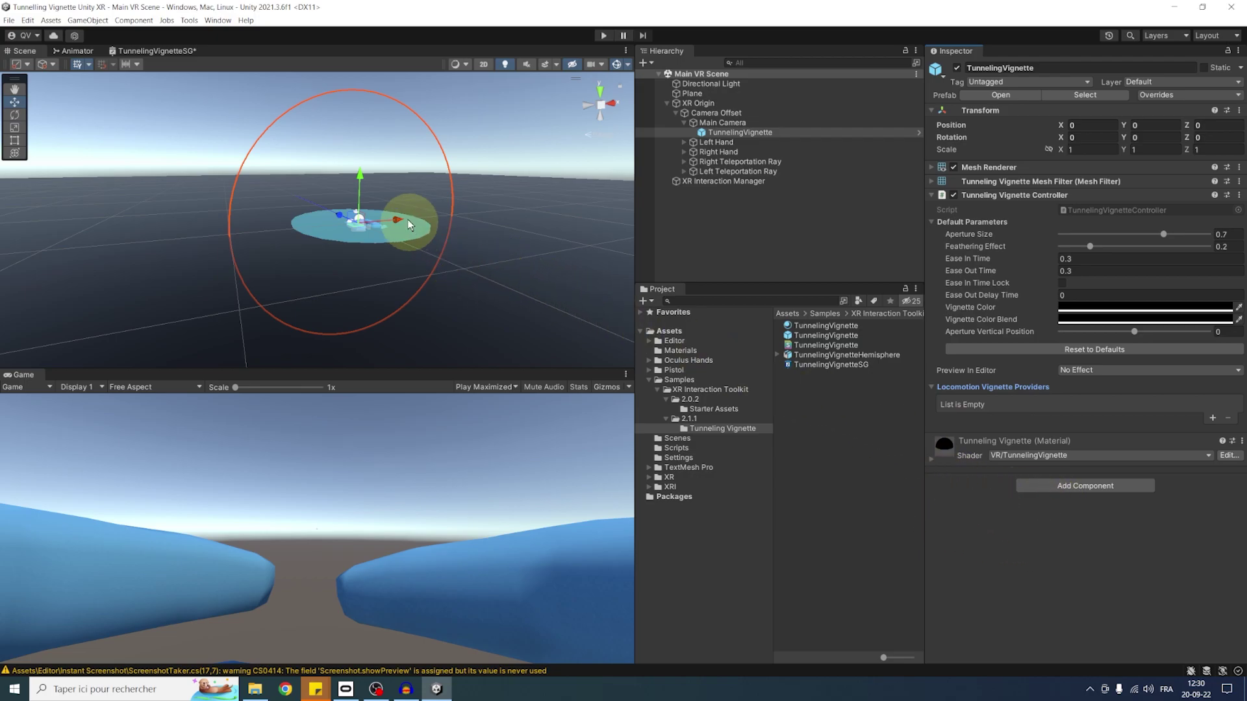
Step: Add XR Origin's ActionBasedContinuousMoveProvider as a vignette provider with Override Default Parameters on
left_click_drag(408, 219, 436, 271, "alt")
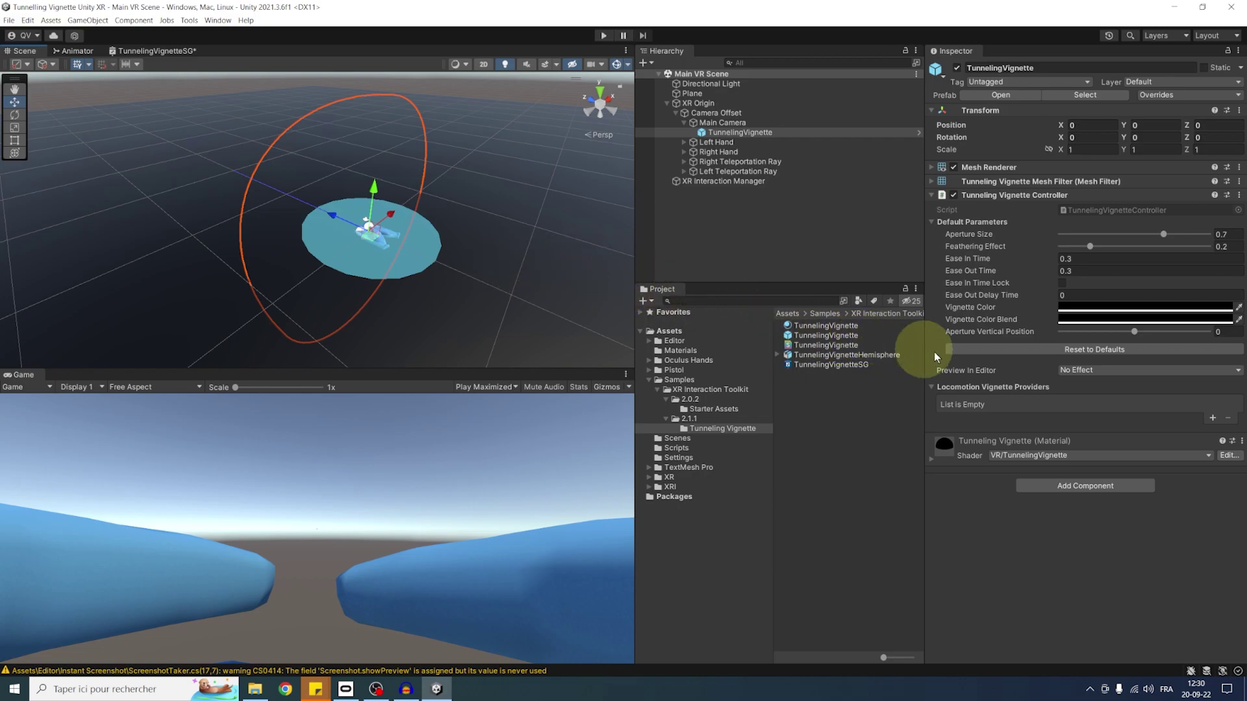
left_click(1213, 419)
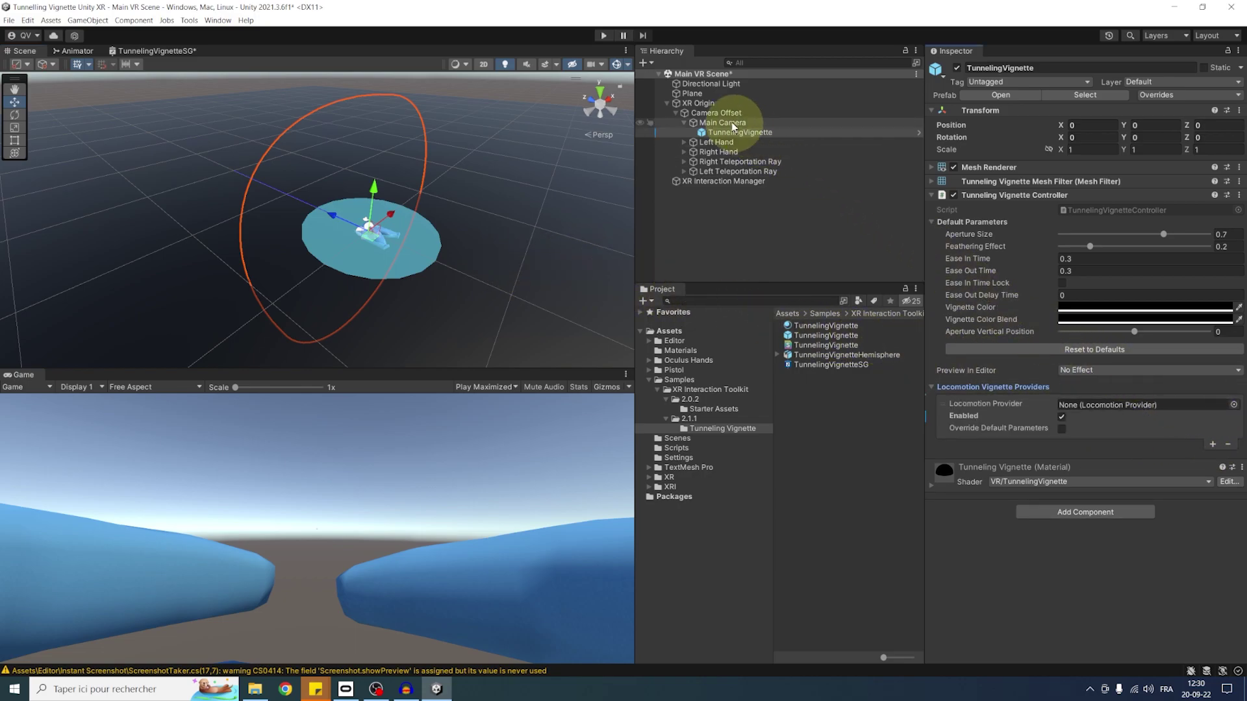
left_click_drag(690, 101, 1071, 383)
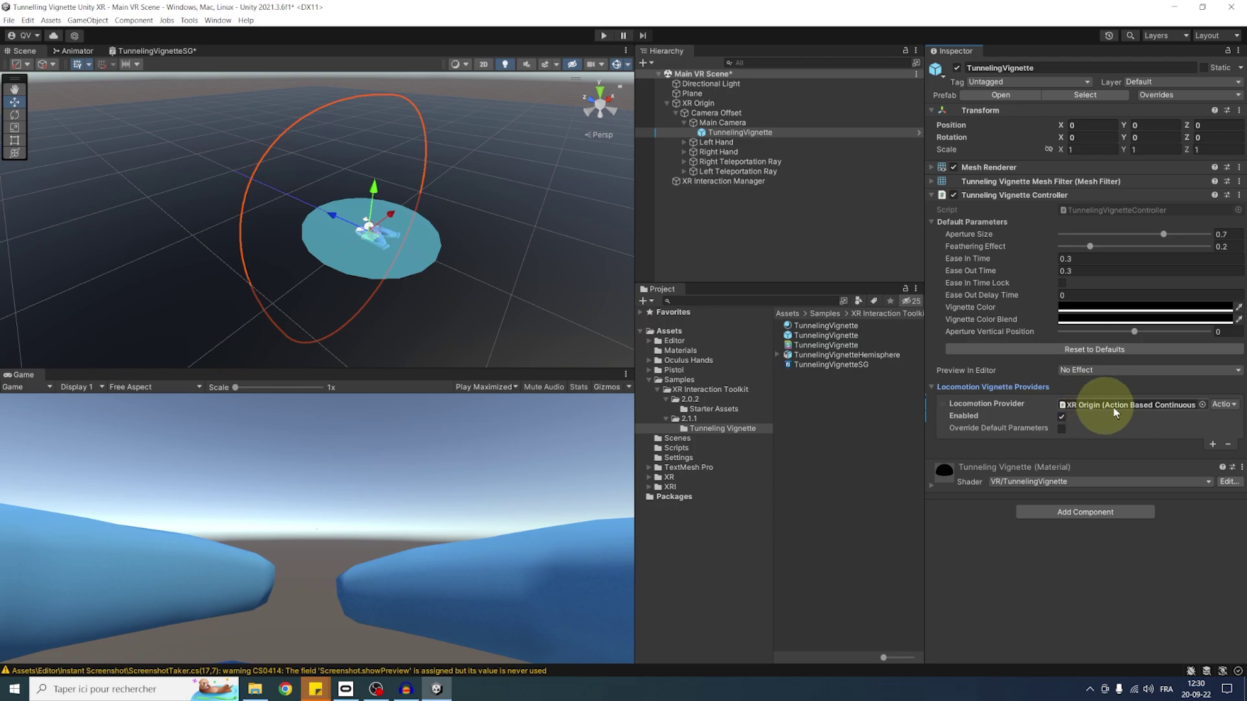
left_click(1219, 404)
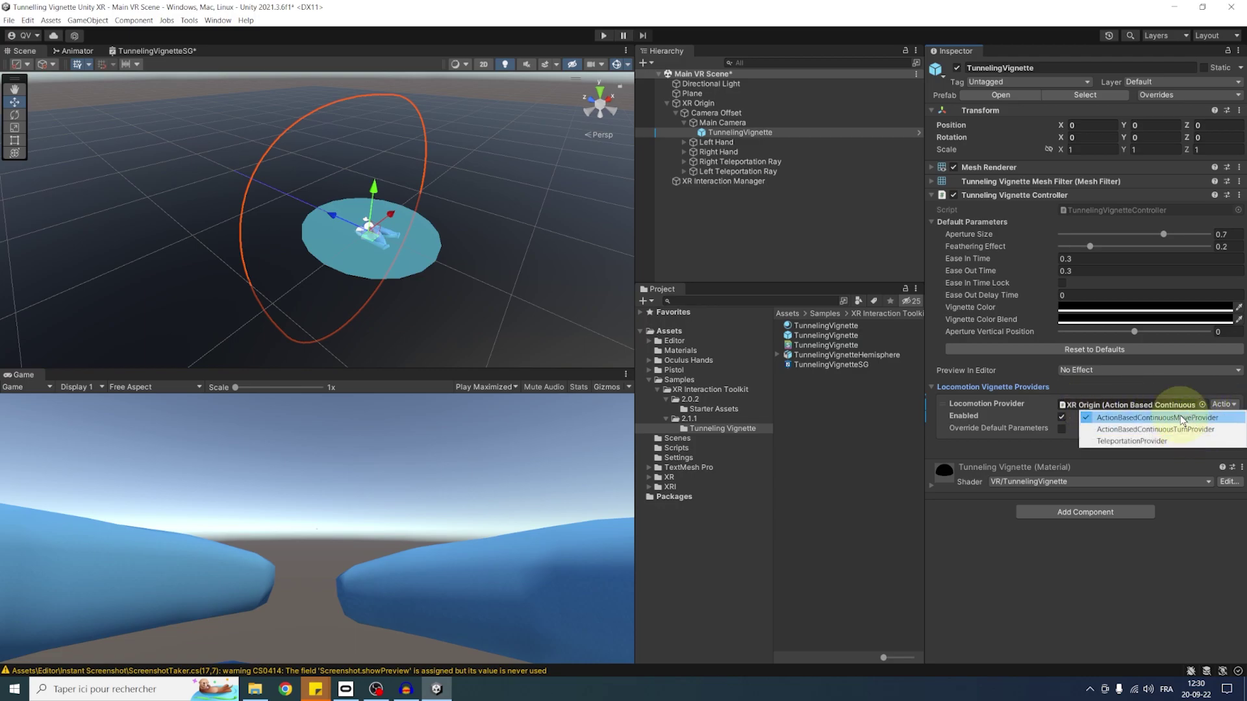
left_click(1156, 418)
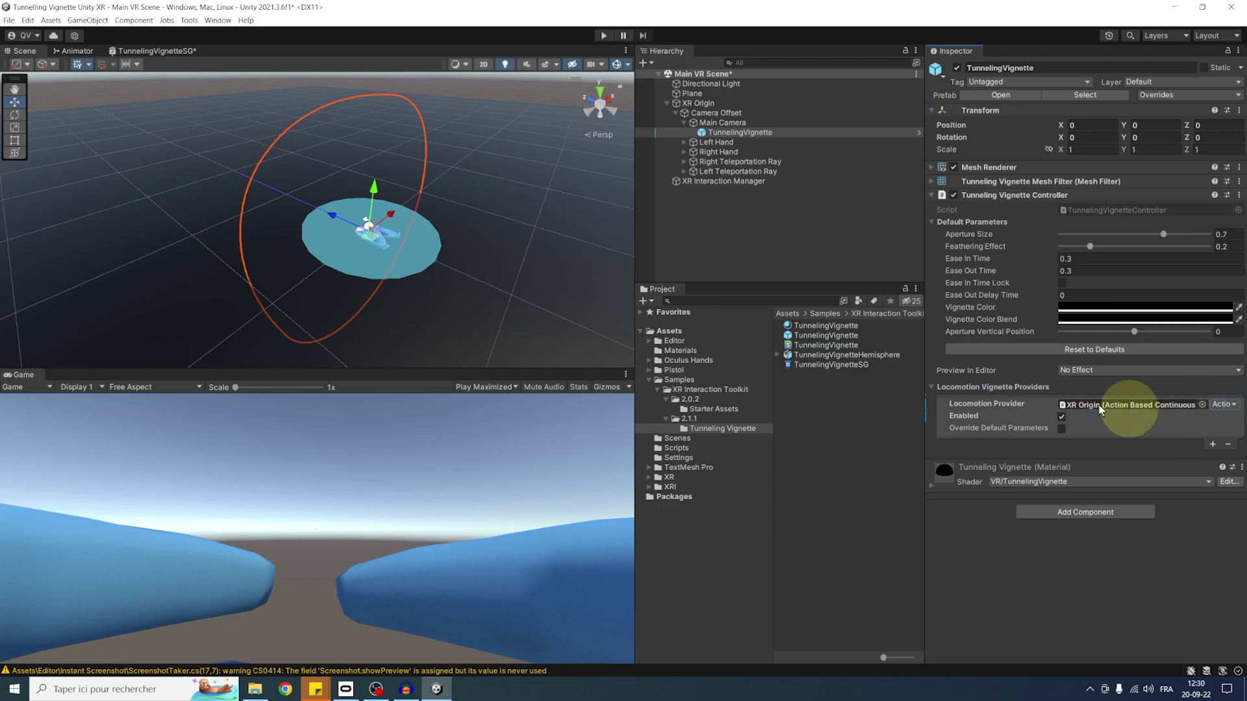
left_click_drag(925, 387, 742, 404)
left_click(961, 430)
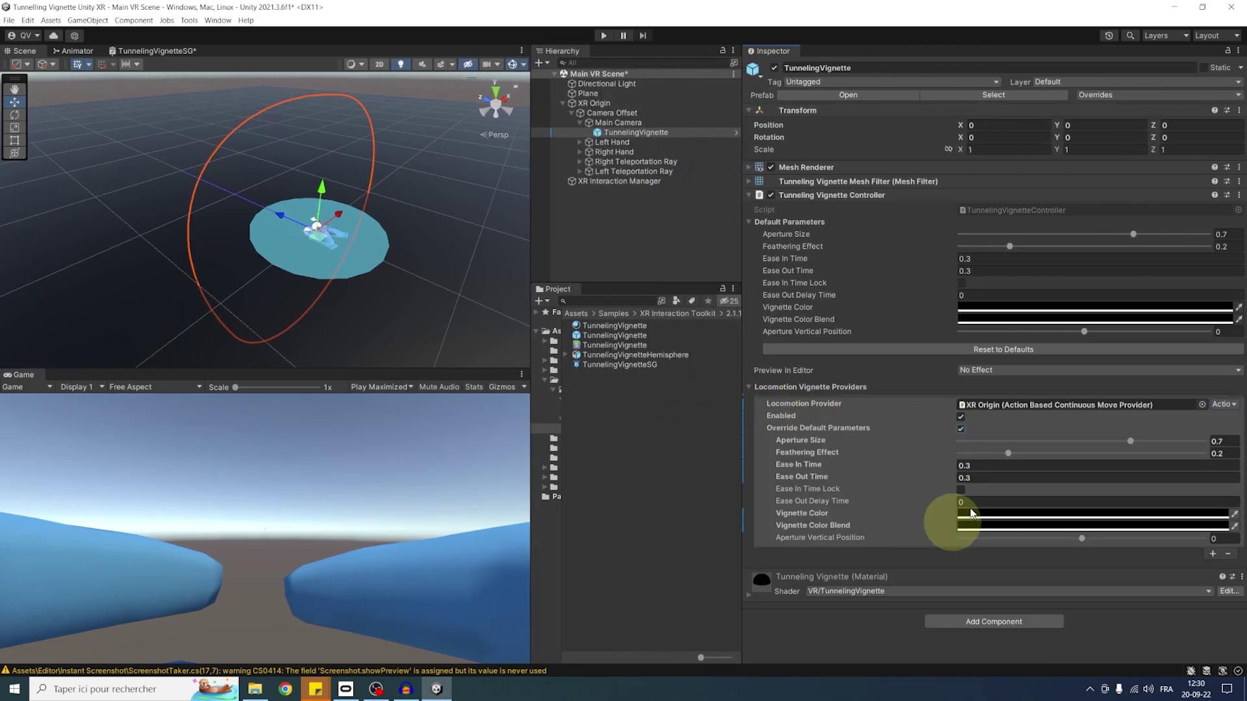
Step: Uncheck Override Default Parameters so the move provider uses the default vignette settings
left_click(960, 429)
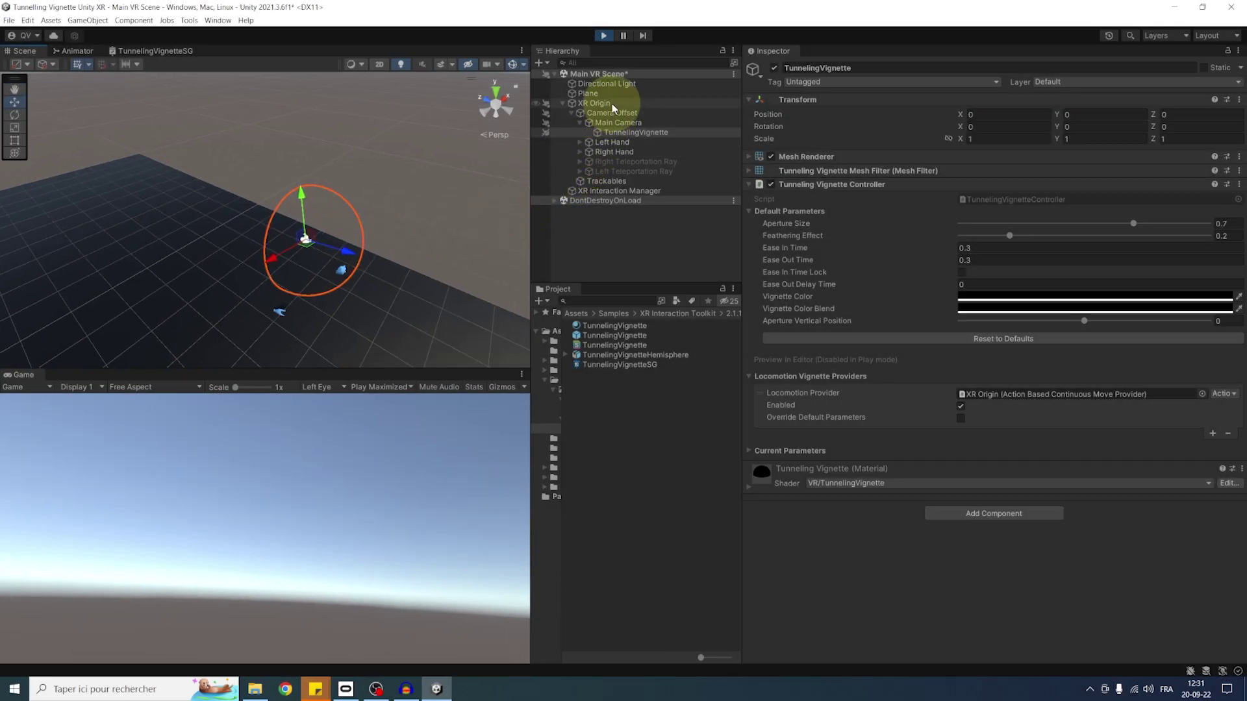
Step: On XR Origin, try Gravity Application Mode 'Immediately', then revert it to 'Attempting Move'
left_click(612, 104)
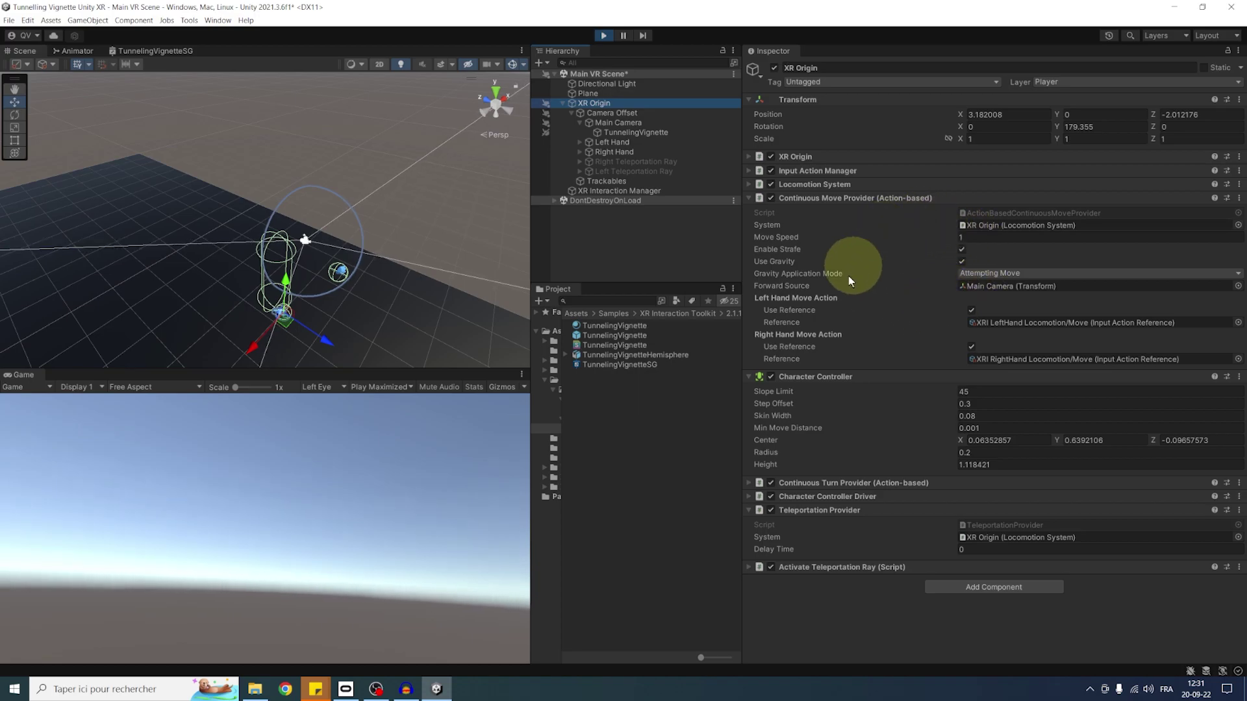
left_click(1018, 278)
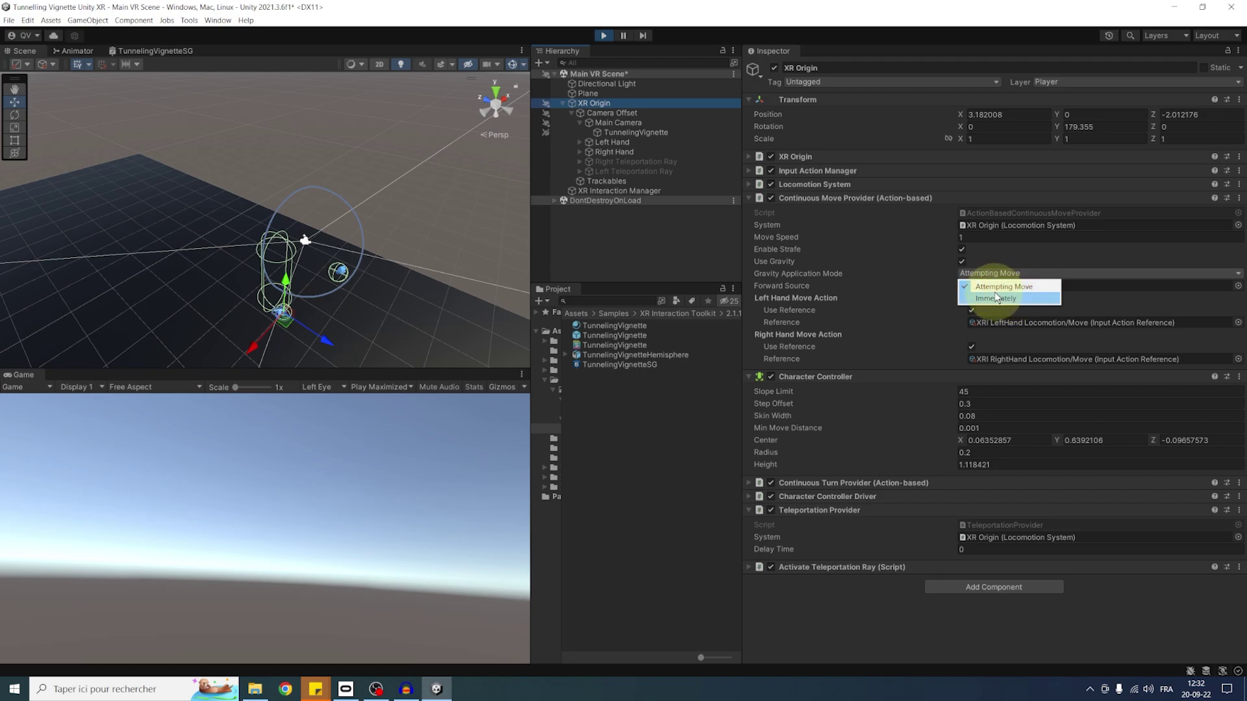
left_click(995, 297)
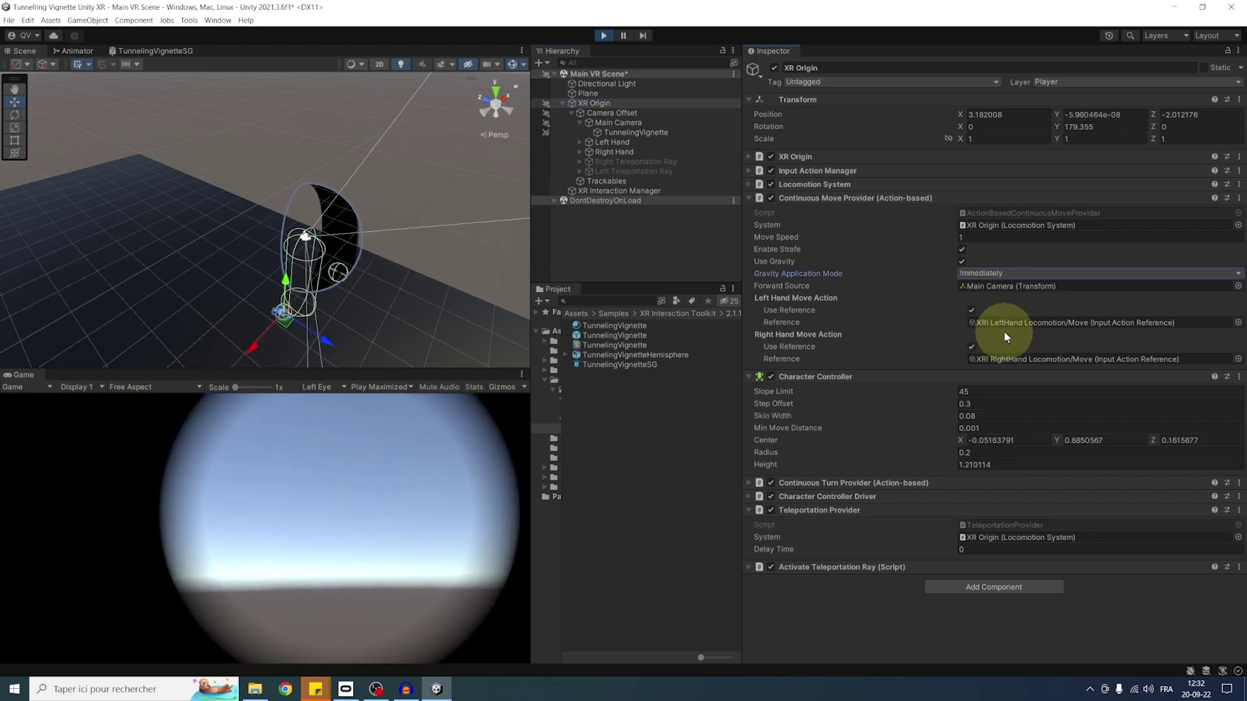
left_click(1006, 274)
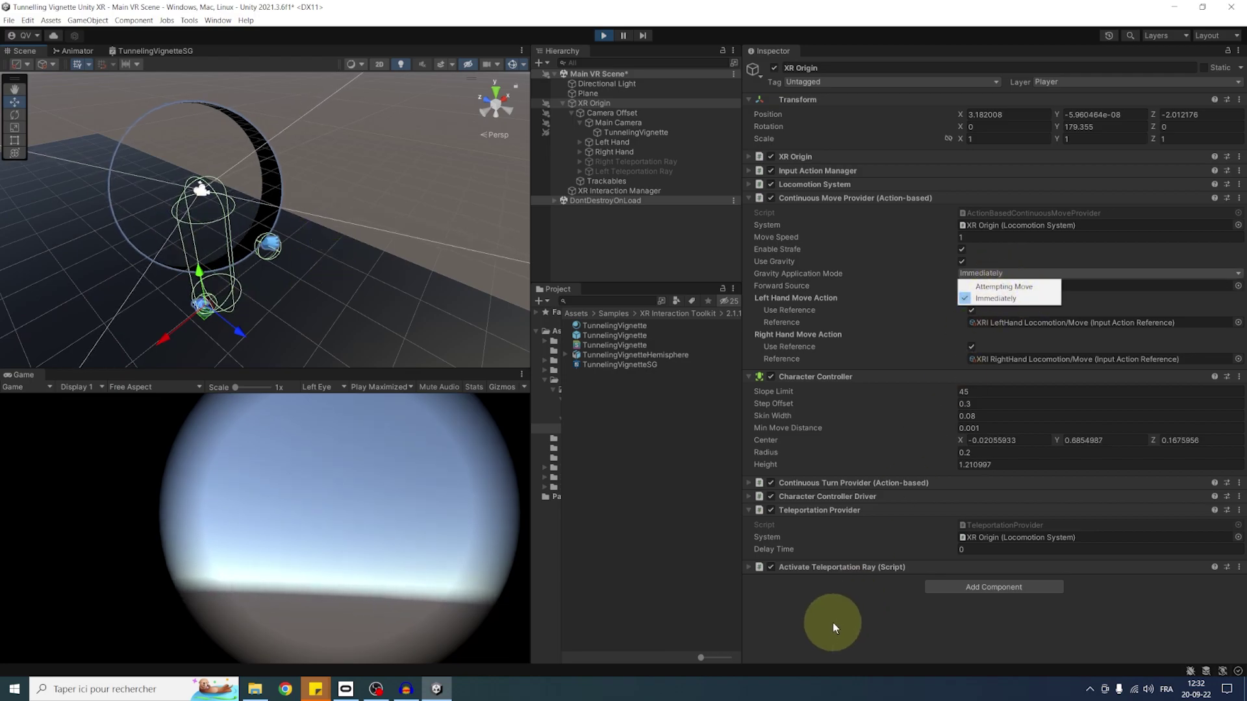
left_click(362, 543)
left_click(1015, 273)
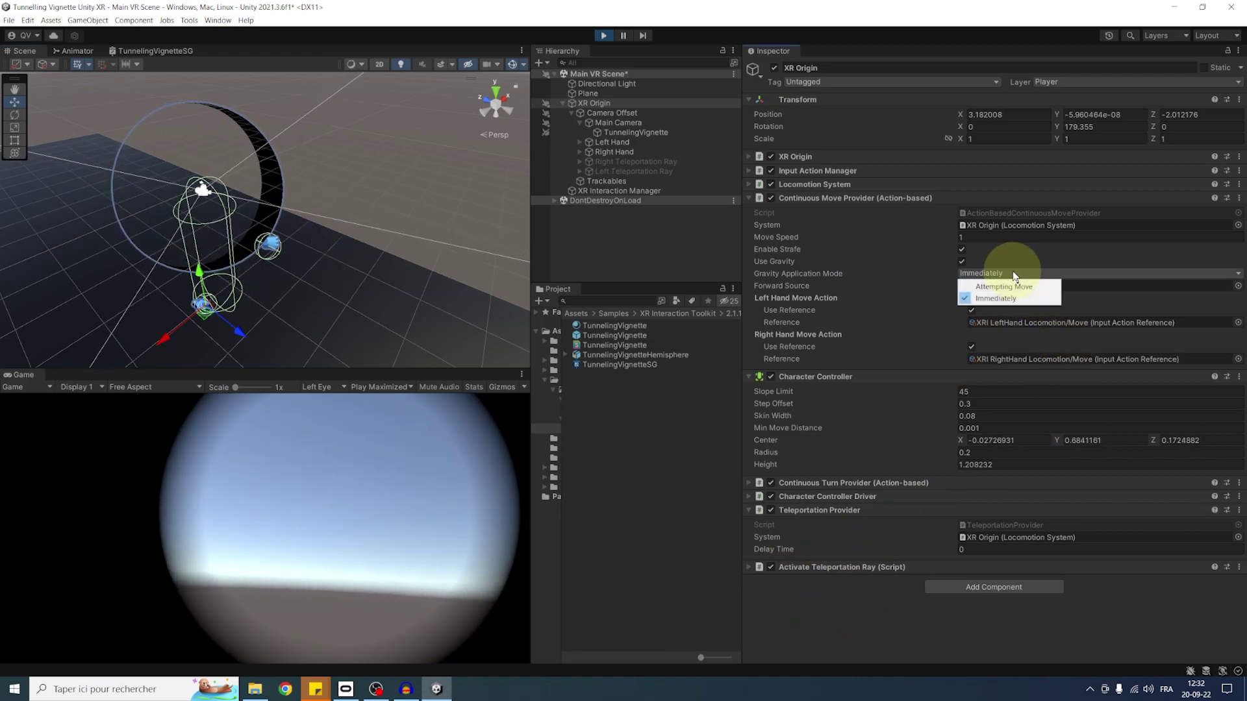
left_click(1017, 288)
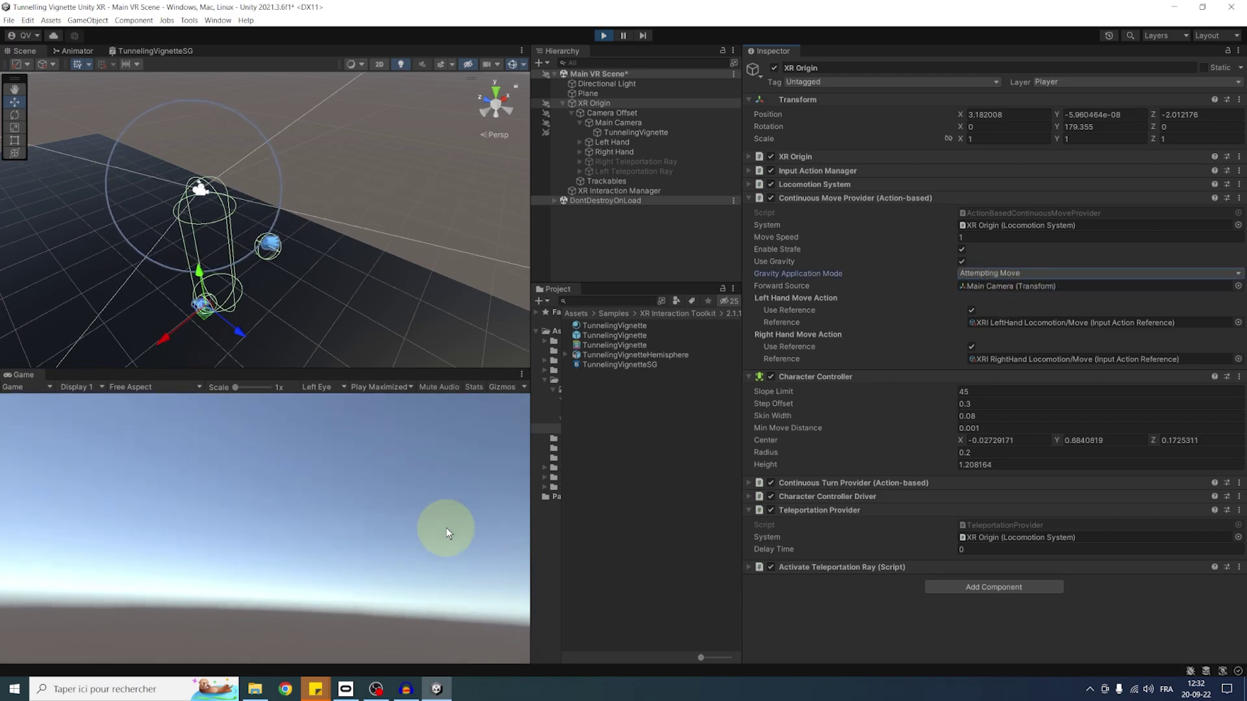
Step: Exit play mode and add XR Origin's ActionBasedContinuousTurnProvider as a second vignette provider, saving the scene
left_click(604, 35)
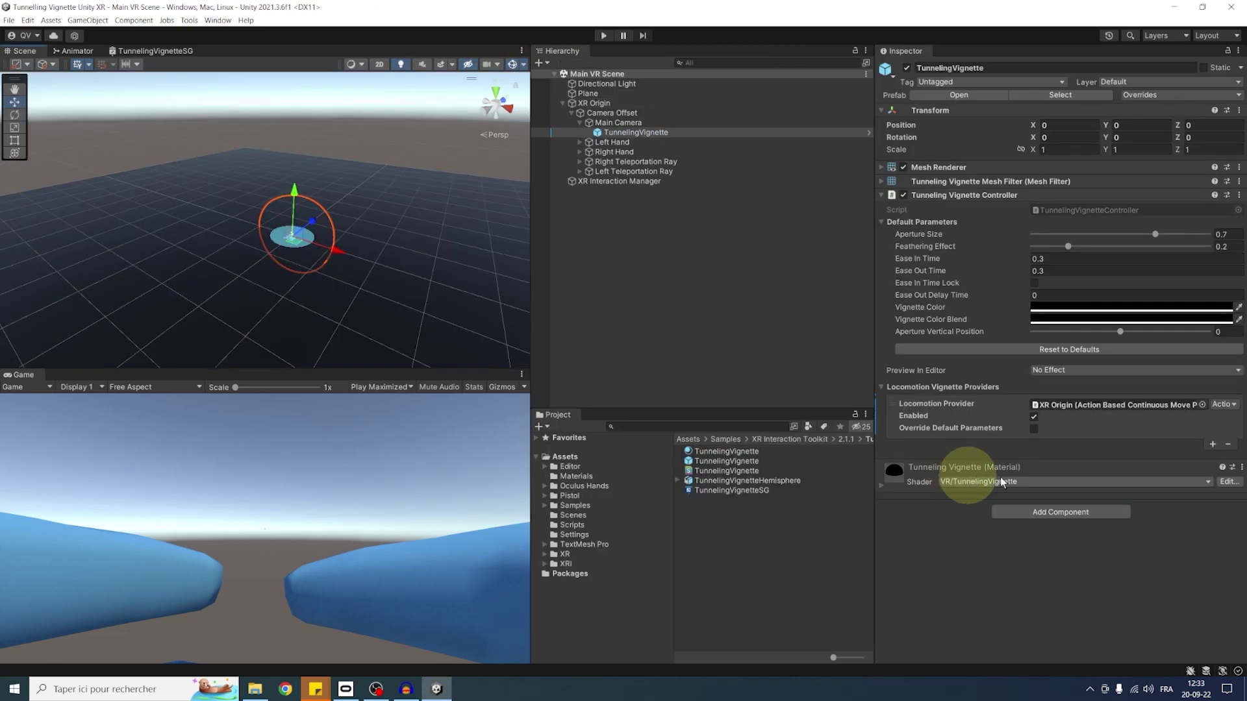
left_click(1213, 443)
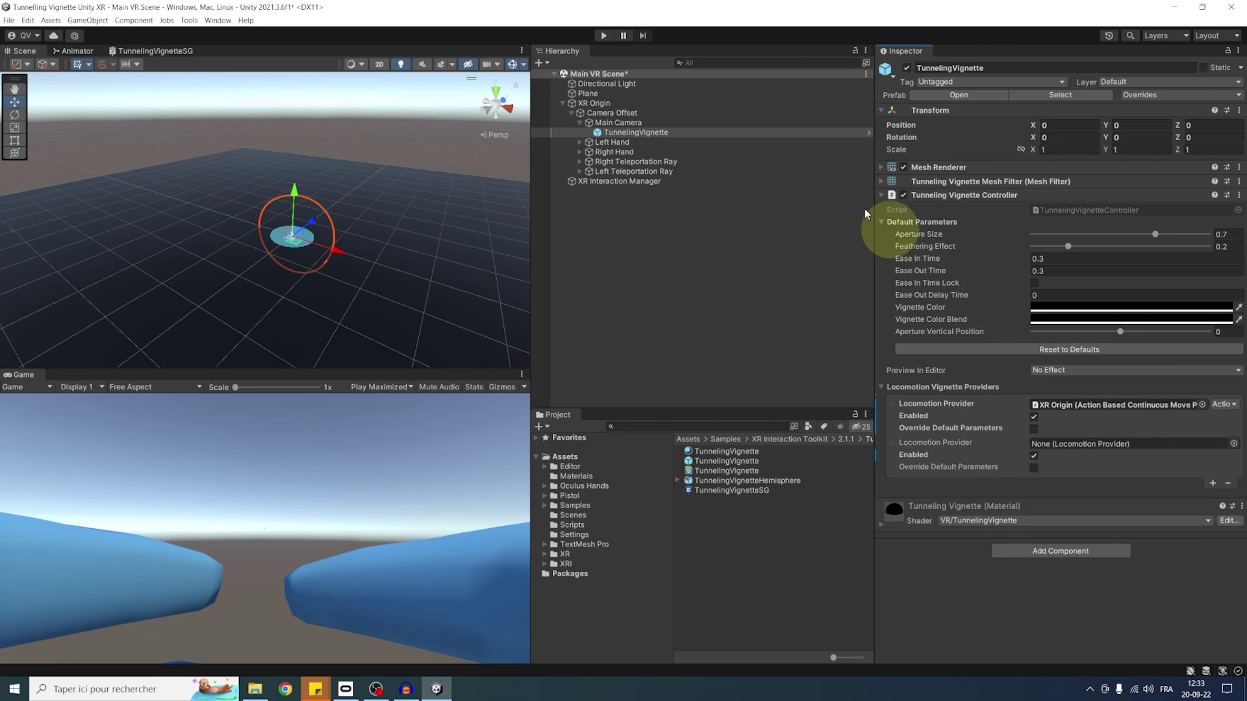
left_click_drag(592, 103, 1041, 437)
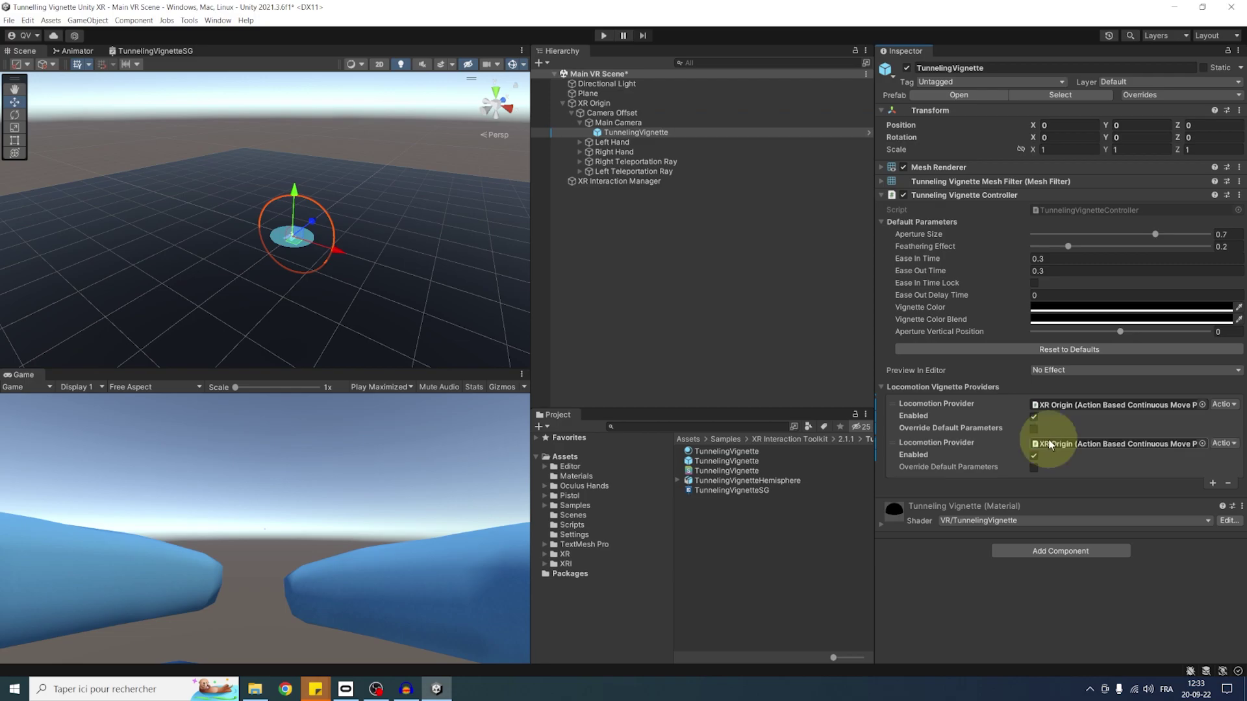
key("ctrl+s")
left_click(1220, 443)
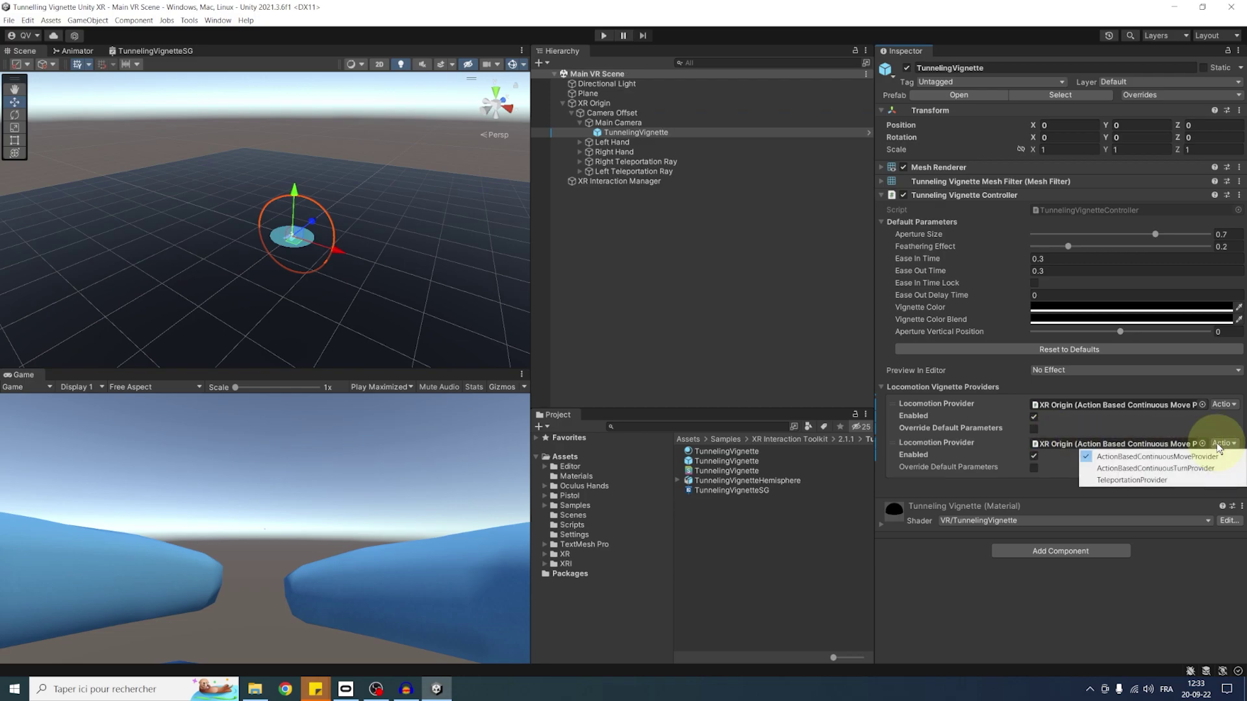
left_click(1175, 468)
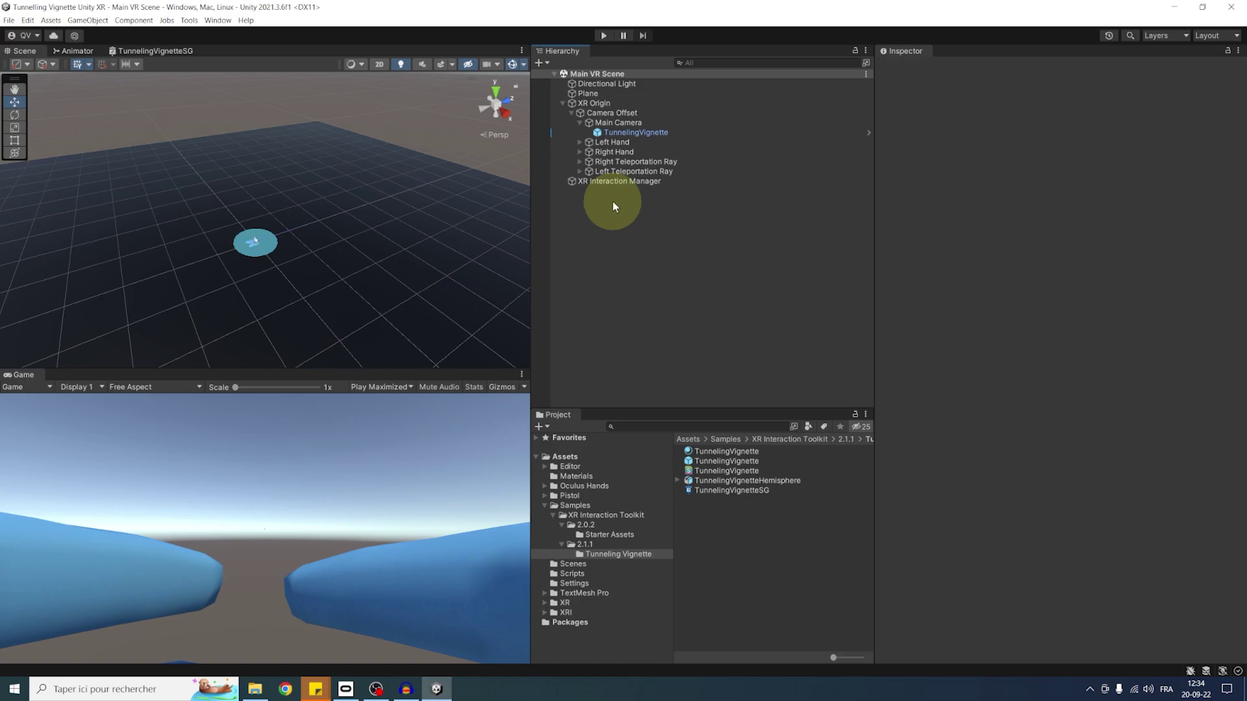
Step: On TunnelingVignette, add XR Origin's TeleportationProvider as the third locomotion vignette provider
left_click(689, 133)
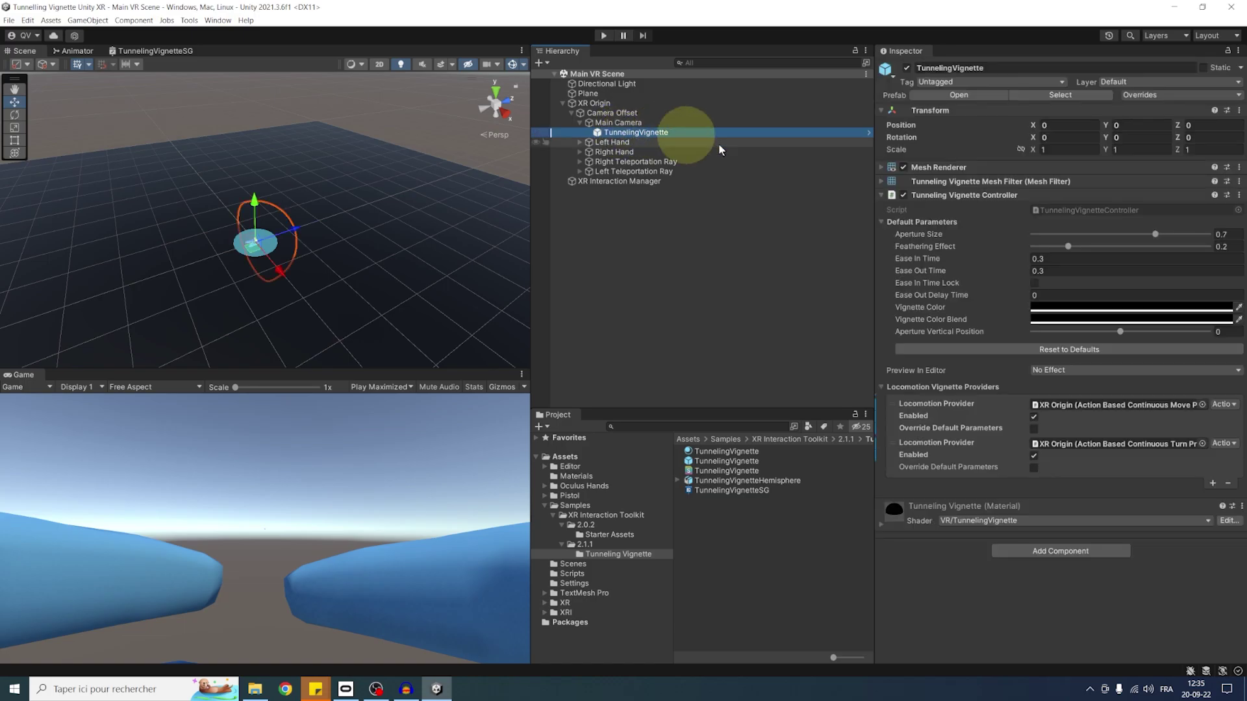
left_click(1213, 484)
left_click_drag(595, 104, 1094, 483)
left_click(1222, 483)
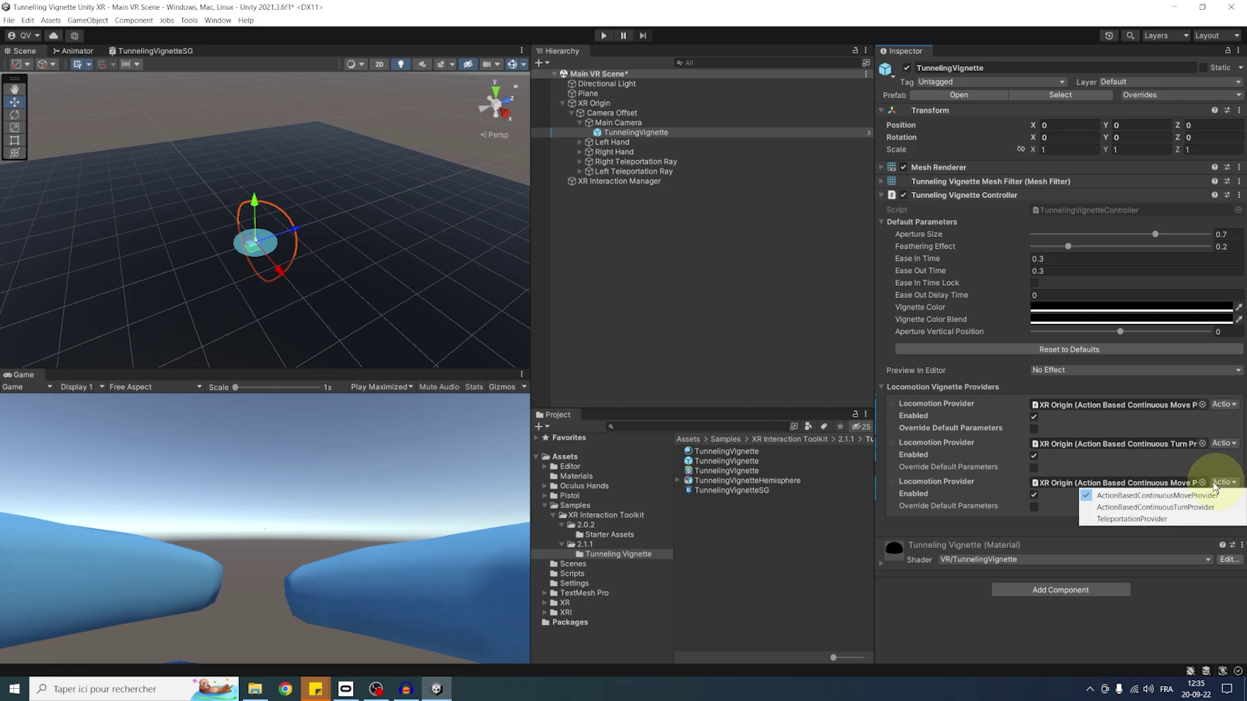
left_click(1139, 520)
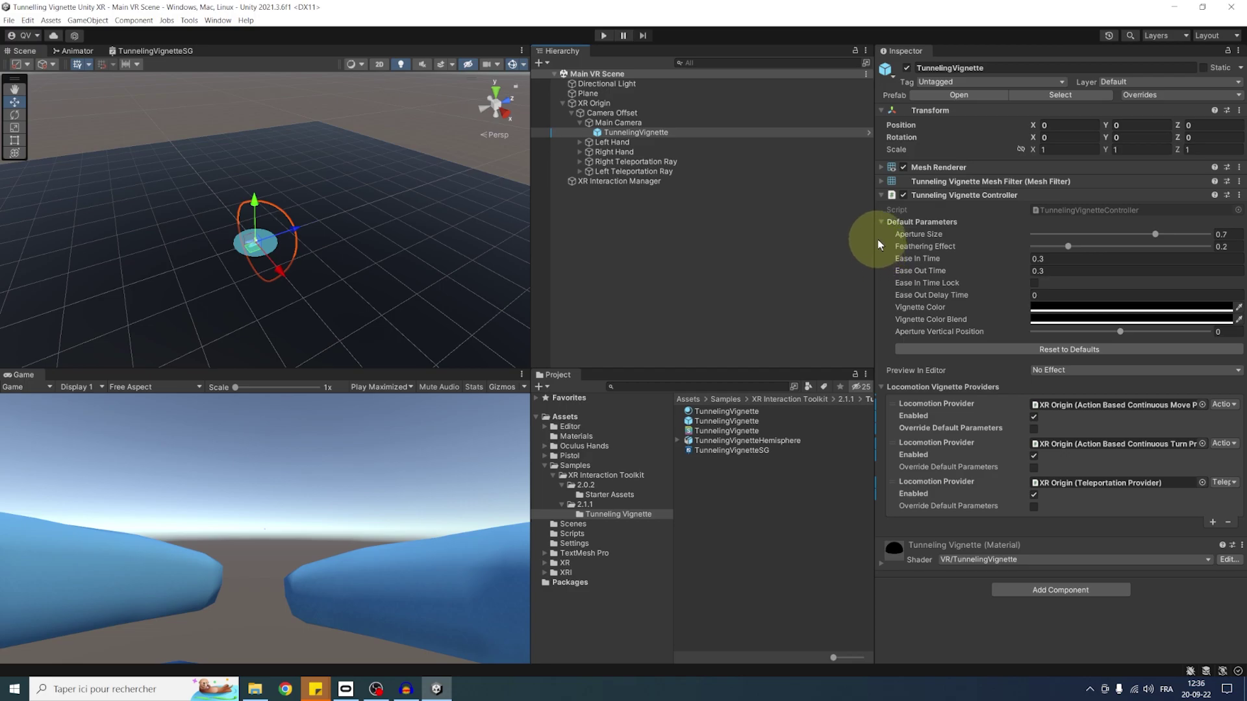
Step: Enable Override Default Parameters on the teleportation entry and lock its Ease In Time
left_click(1036, 508)
scroll(1039, 507, "down", 2)
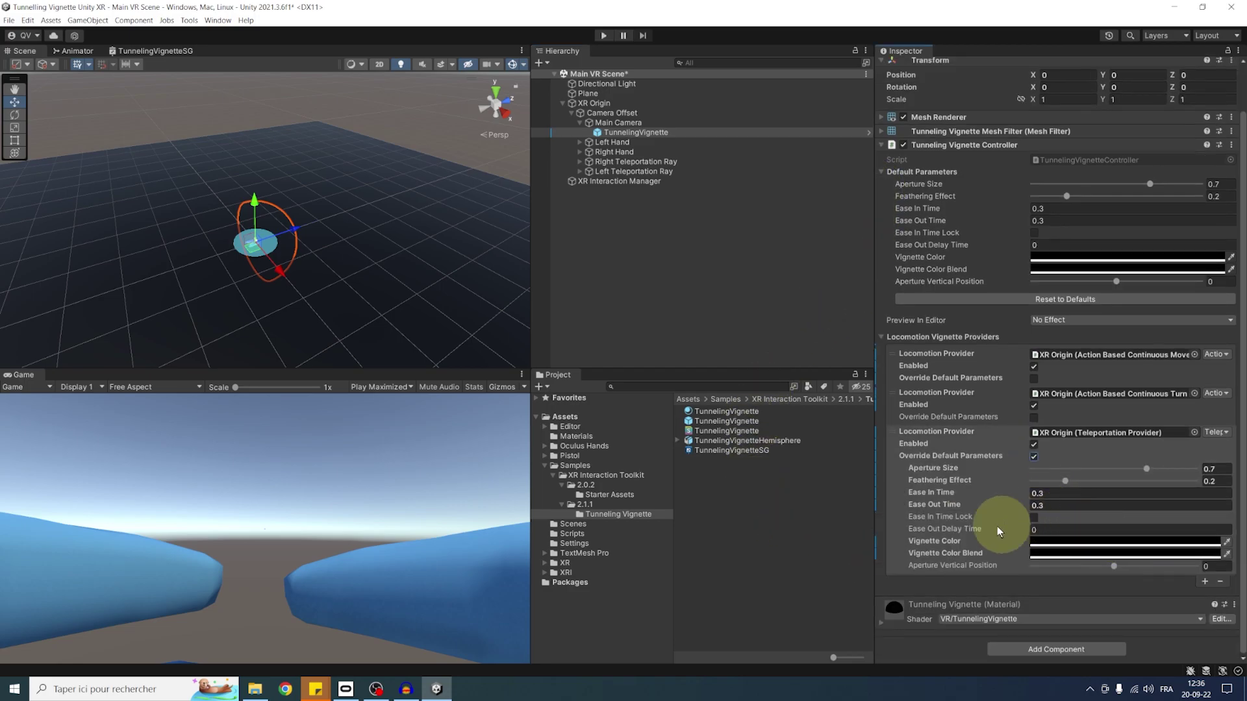
left_click(1035, 517)
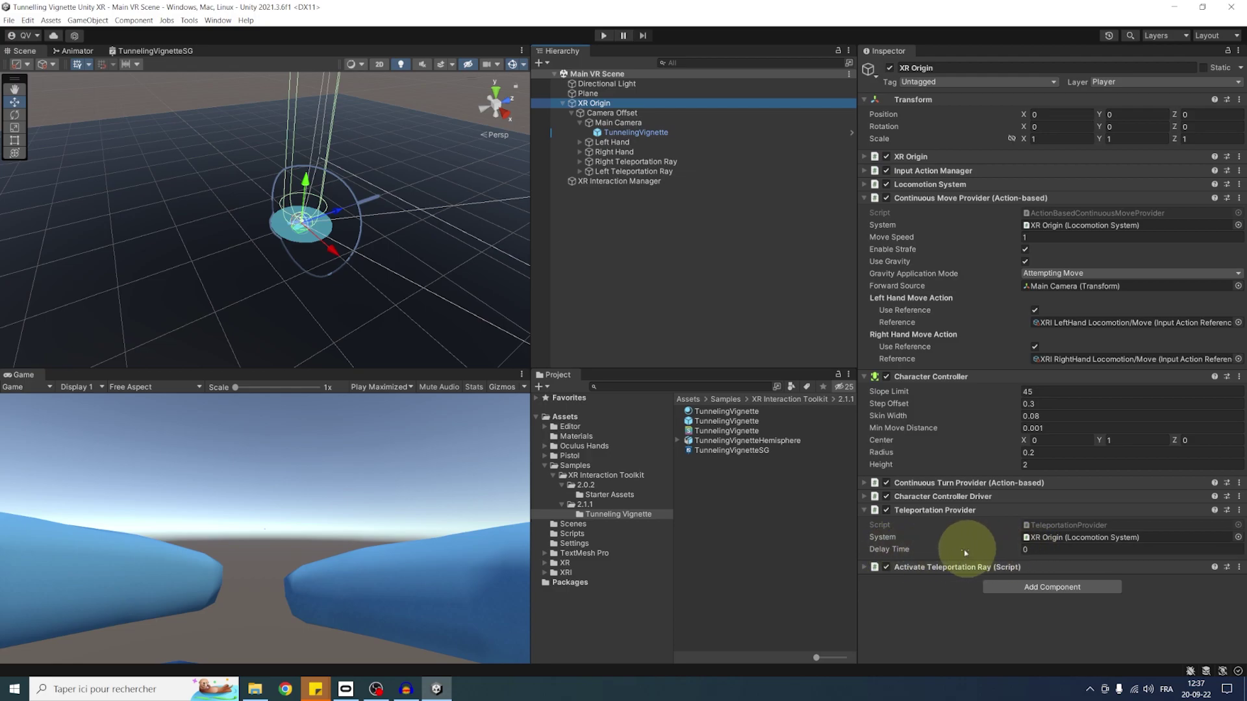
Step: Set the Teleportation Provider's Delay Time to 0.3, then reselect TunnelingVignette
left_click(1038, 551)
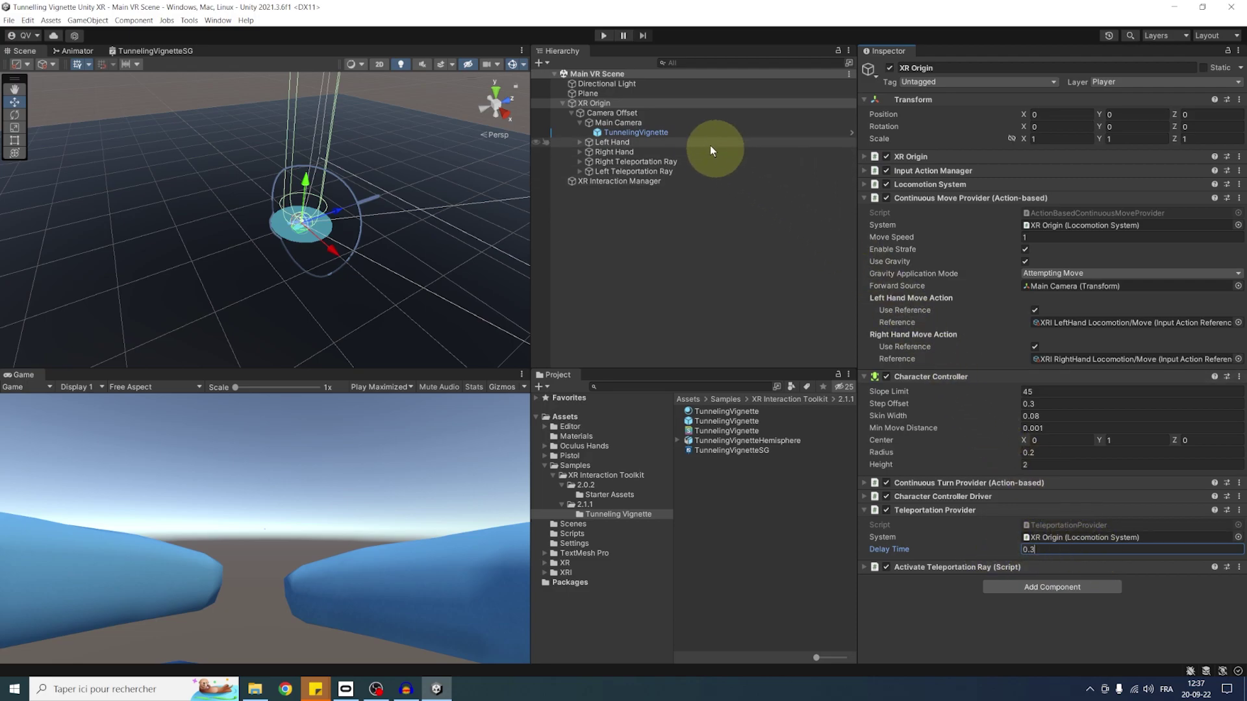
left_click(693, 133)
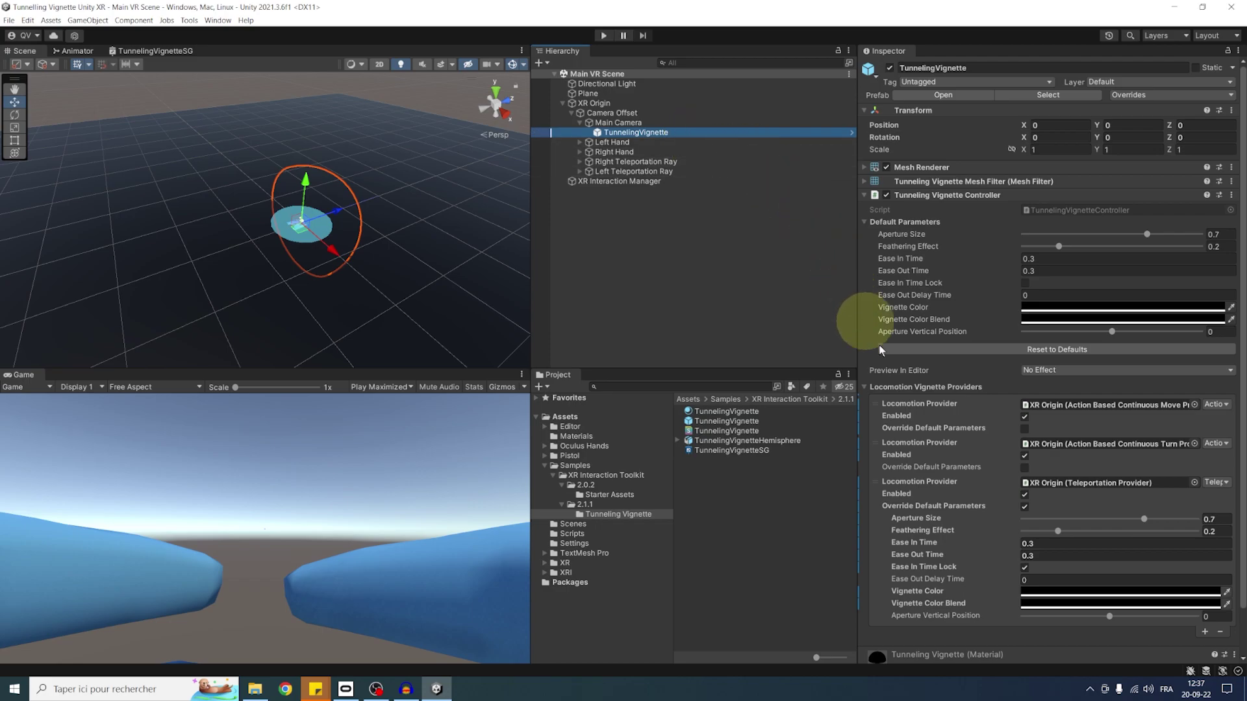
Step: Set the teleportation override's Aperture Size and Feathering Effect to 0
scroll(991, 523, "down", 2)
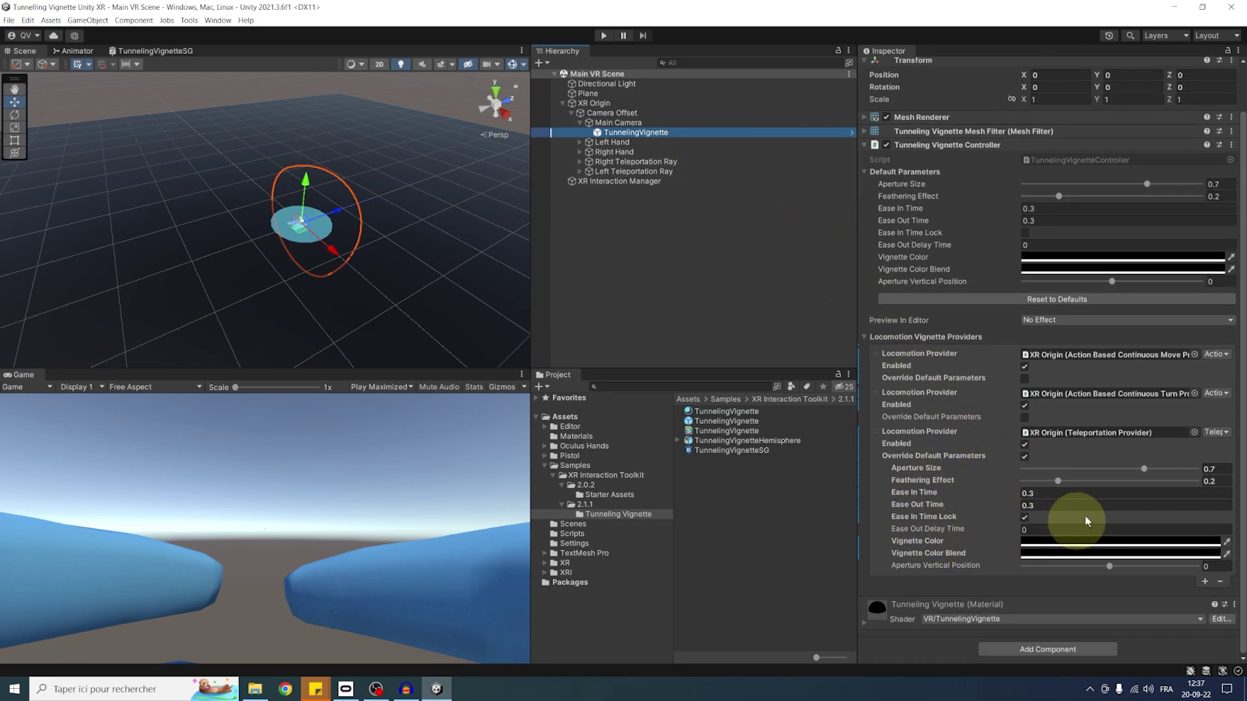
left_click_drag(1125, 474, 1113, 467)
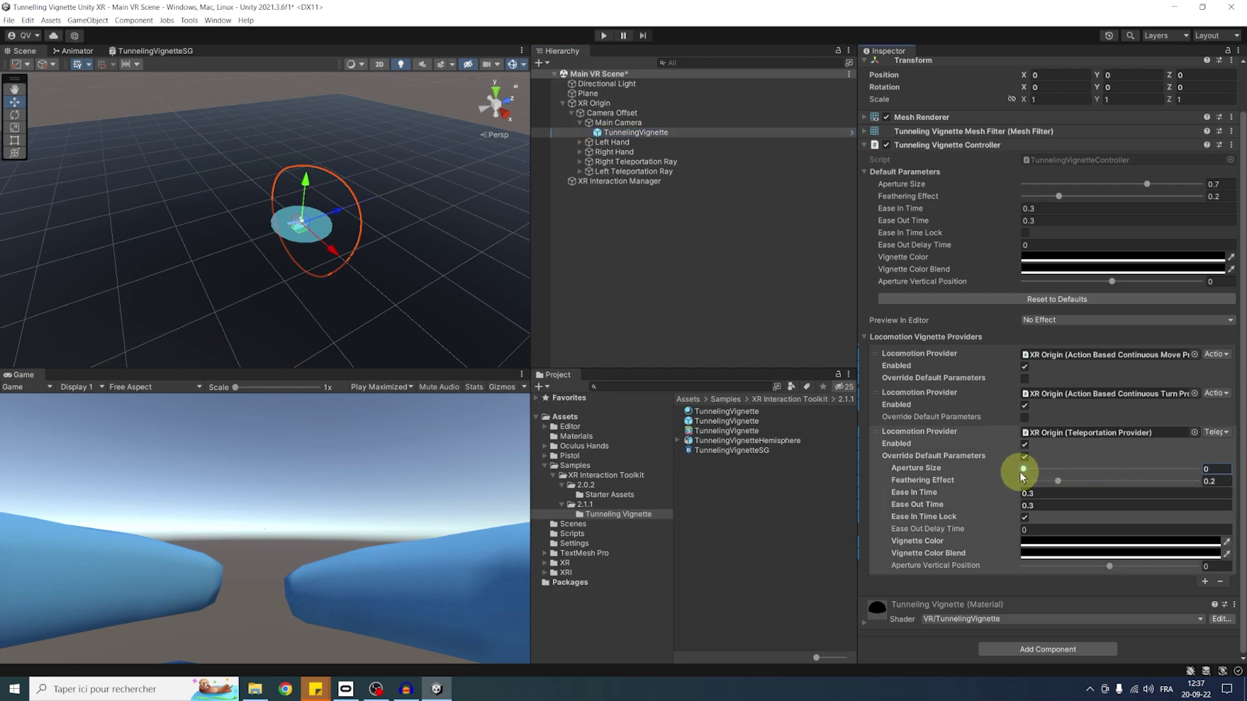
left_click_drag(1058, 480, 1069, 483)
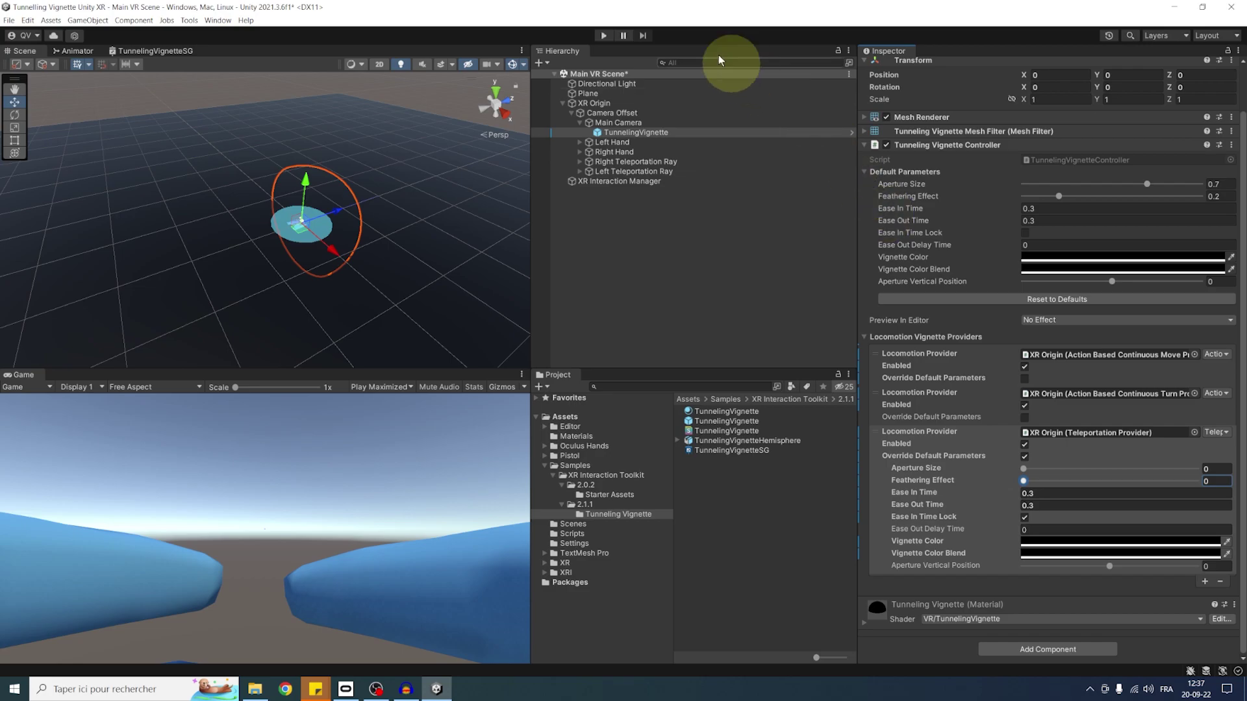
Step: Enter Play mode to test the vignette with movement and teleport in VR
left_click(603, 36)
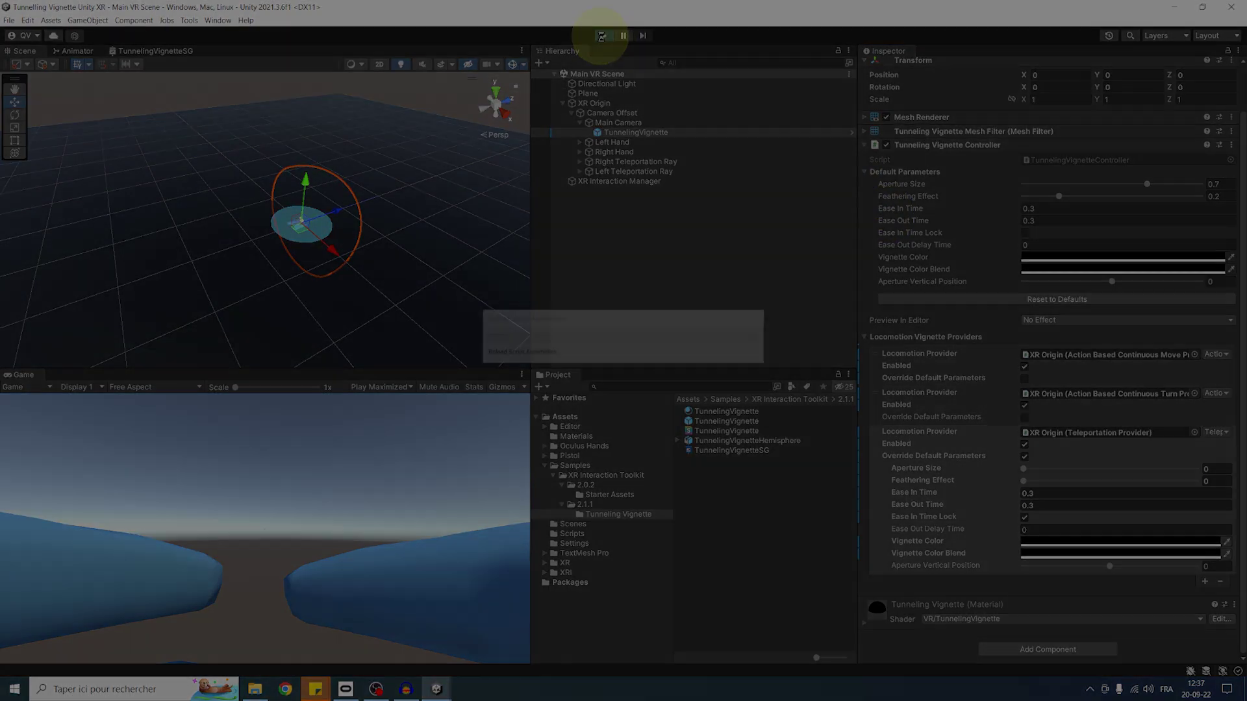